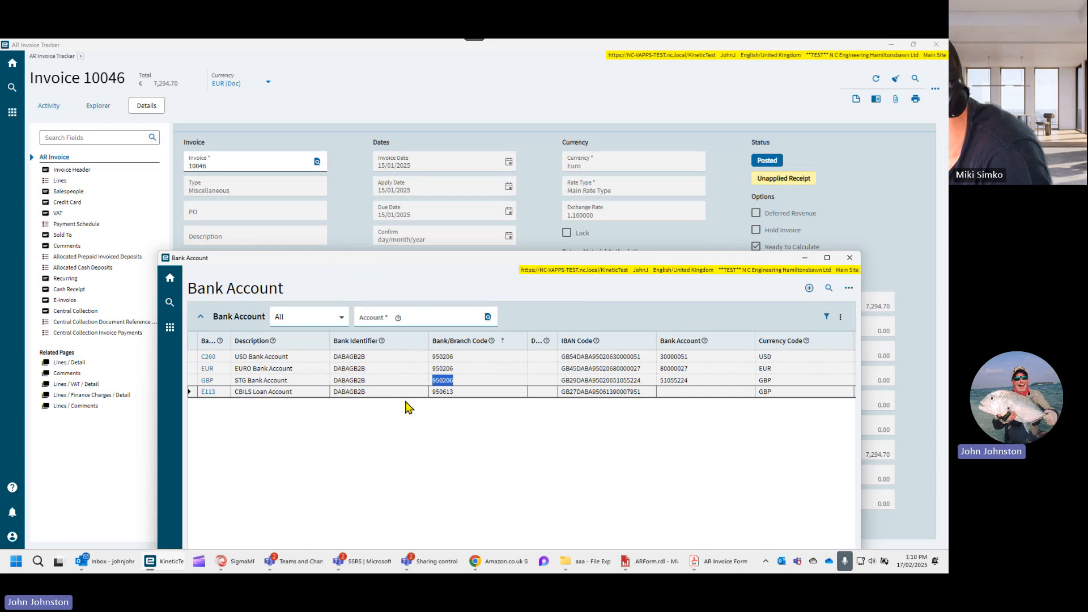
Compare the EUR account row in the bank account list with the bank details printed on the AR invoice PDF.
{"action": "left_click", "coordinate": [690, 370]}
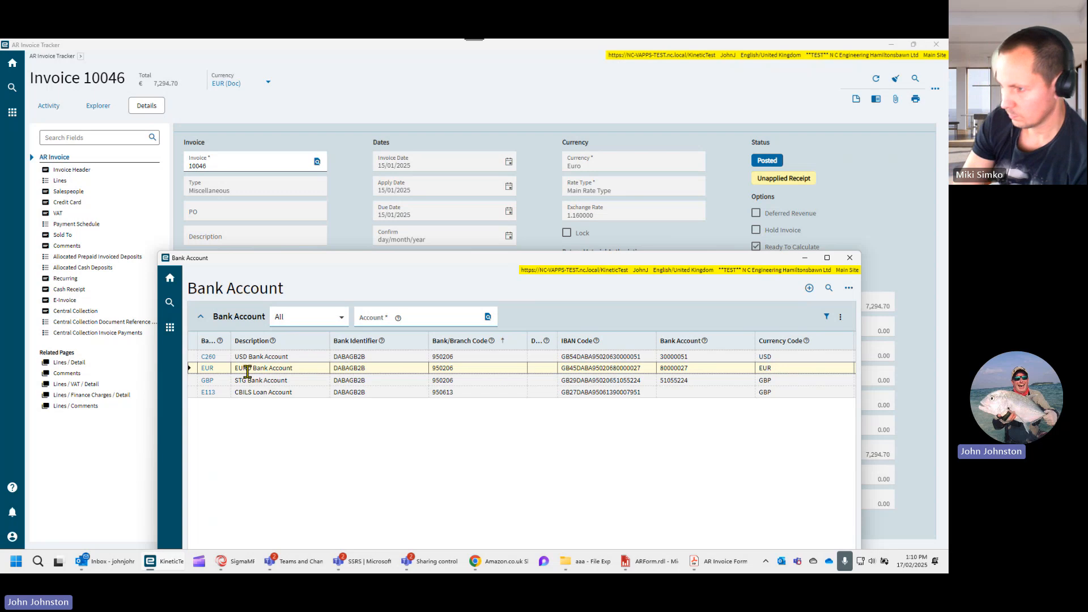
{"action": "left_click", "coordinate": [805, 258]}
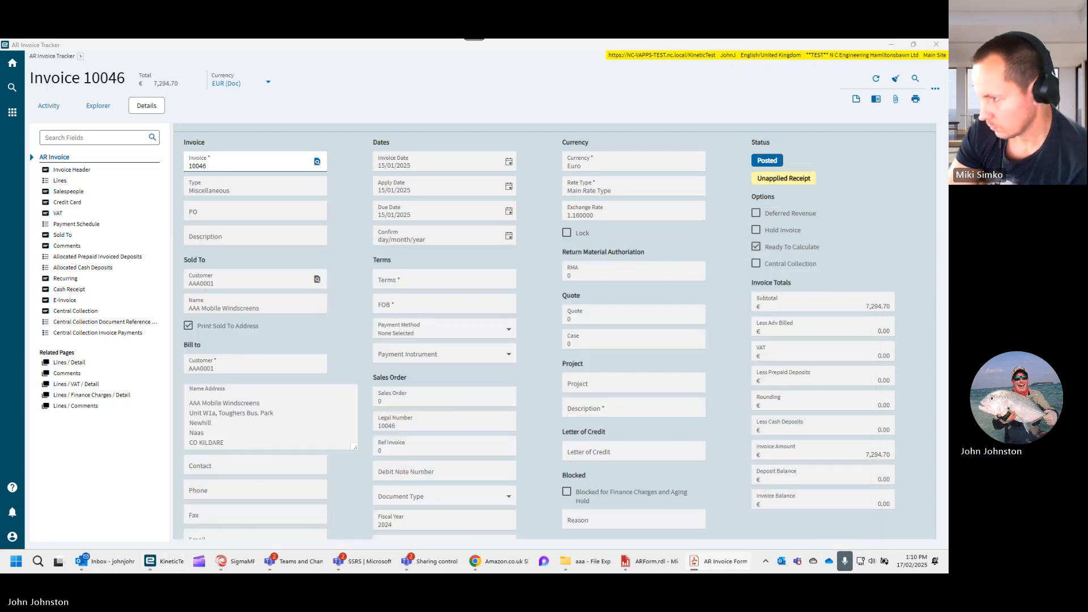
{"action": "left_click_drag", "start_coordinate": [947, 113], "coordinate": [775, 83]}
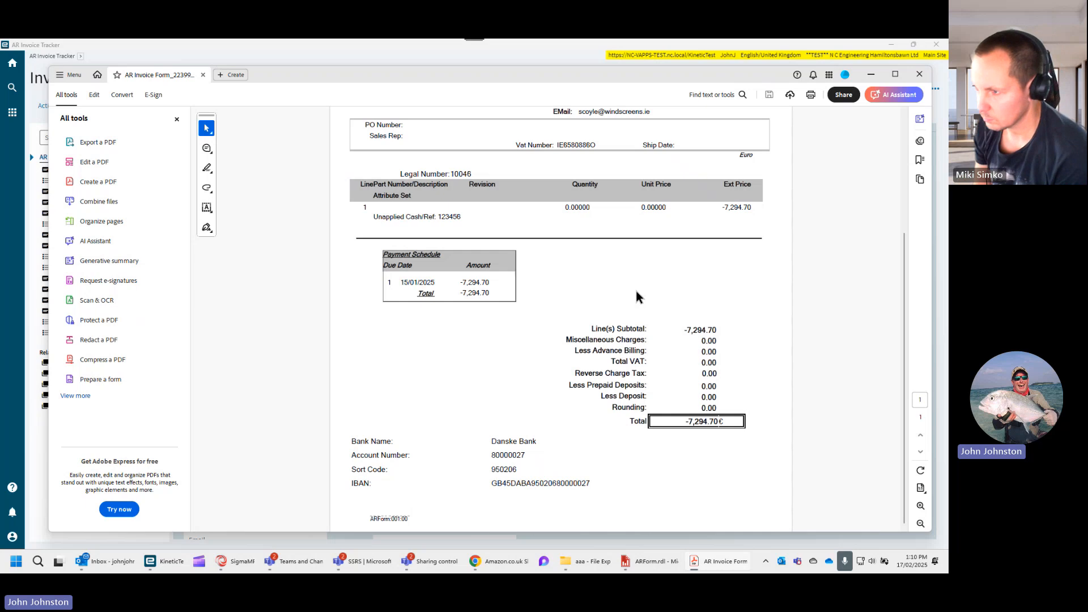
{"action": "scroll", "coordinate": [636, 292], "scroll_direction": "up", "scroll_amount": 2}
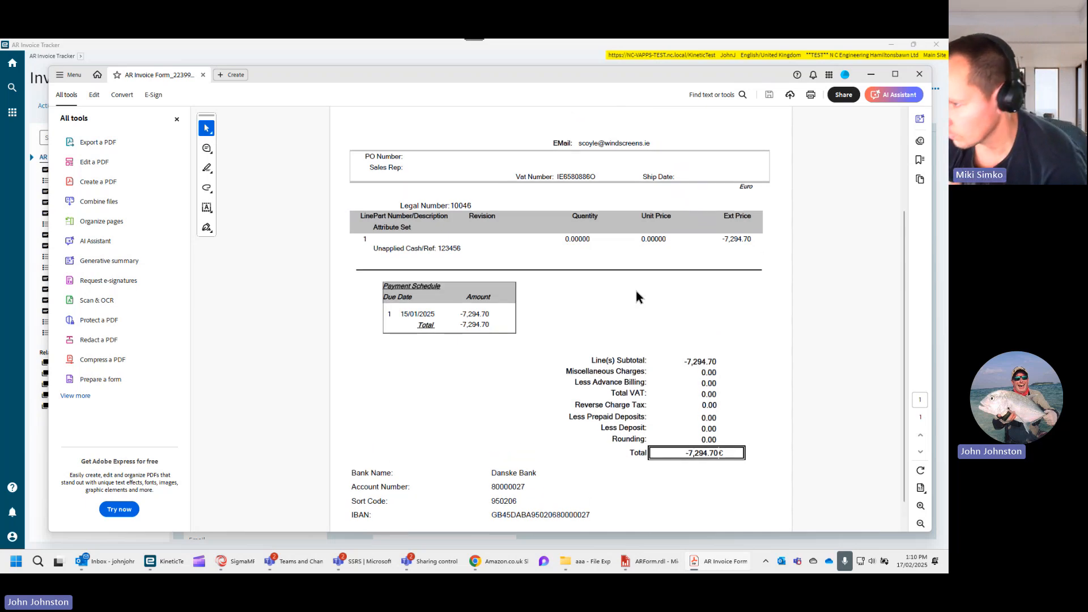
{"action": "left_click", "coordinate": [870, 75]}
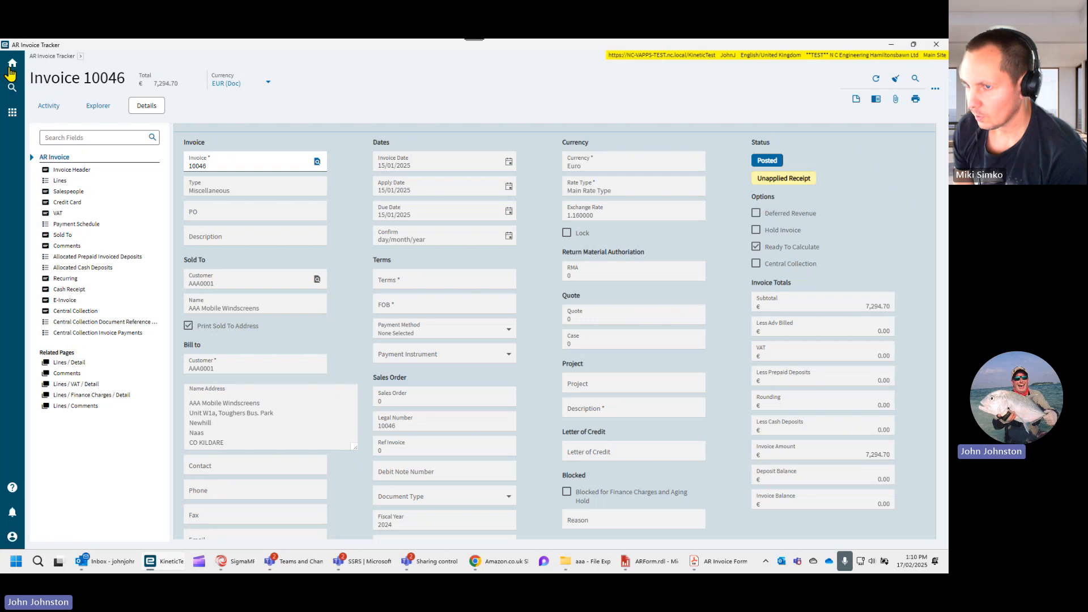
Search the application menu for "solution" and open Solution Workbench in a maximized window.
{"action": "left_click", "coordinate": [12, 87]}
{"action": "type", "text": "repo"}
{"action": "left_click_drag", "start_coordinate": [32, 101], "coordinate": [111, 215]}
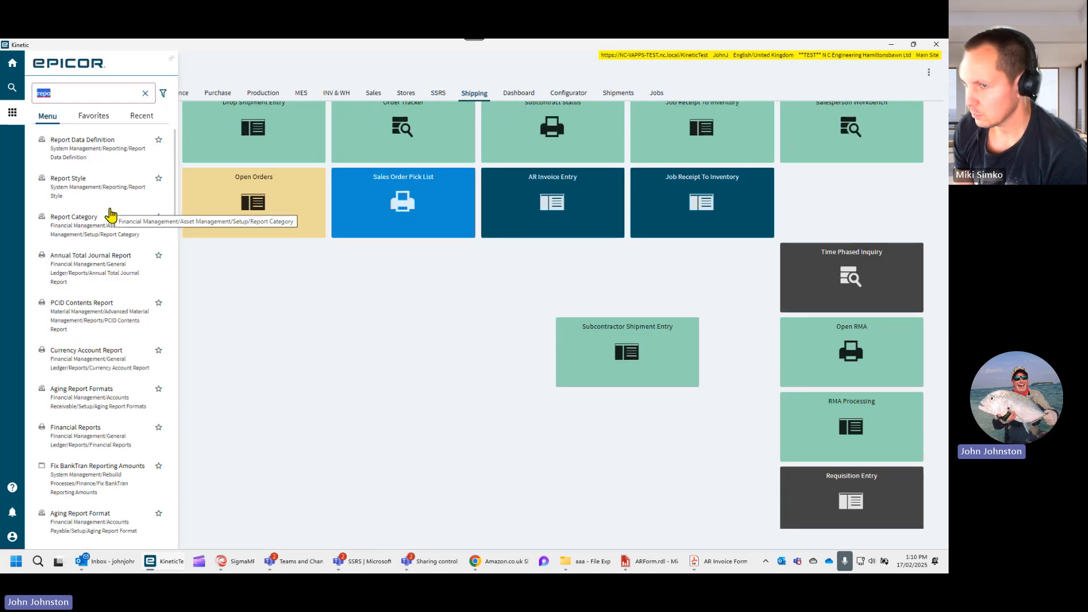
{"action": "type", "text": "solution"}
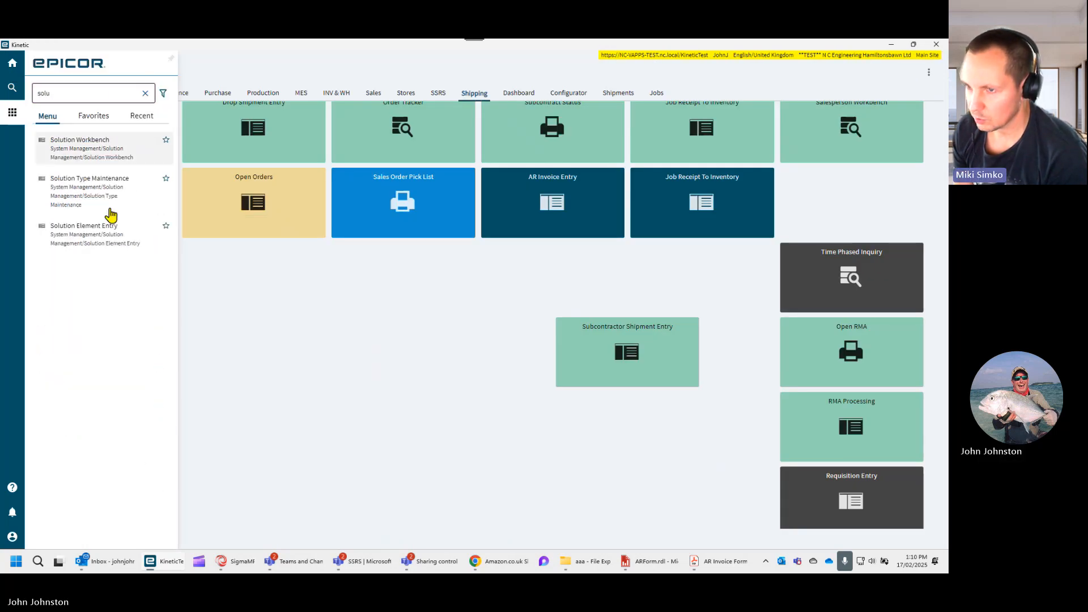
{"action": "left_click", "coordinate": [85, 149]}
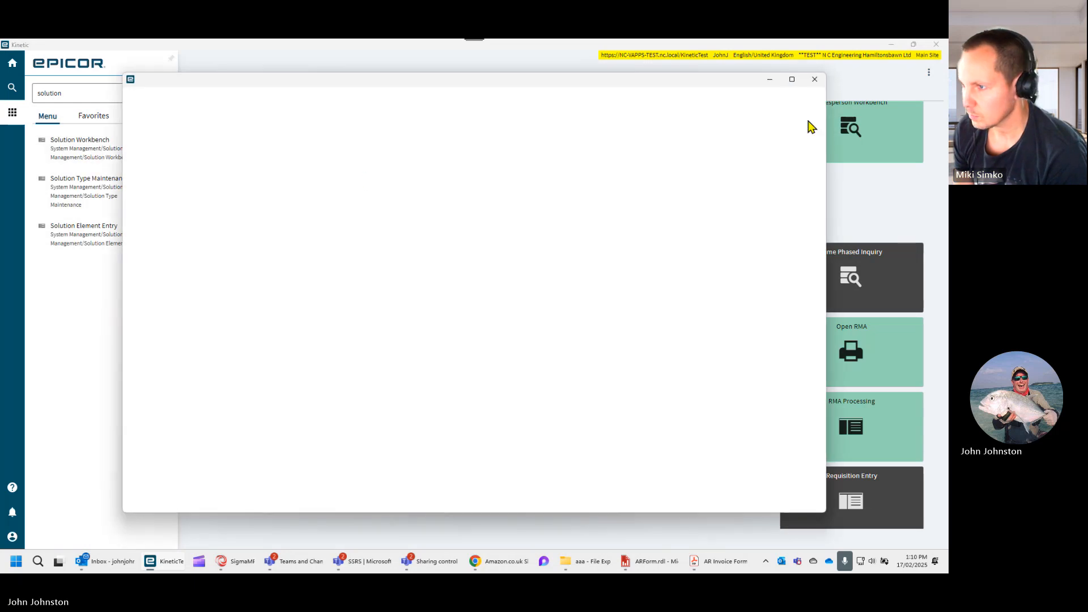
{"action": "left_click", "coordinate": [792, 79]}
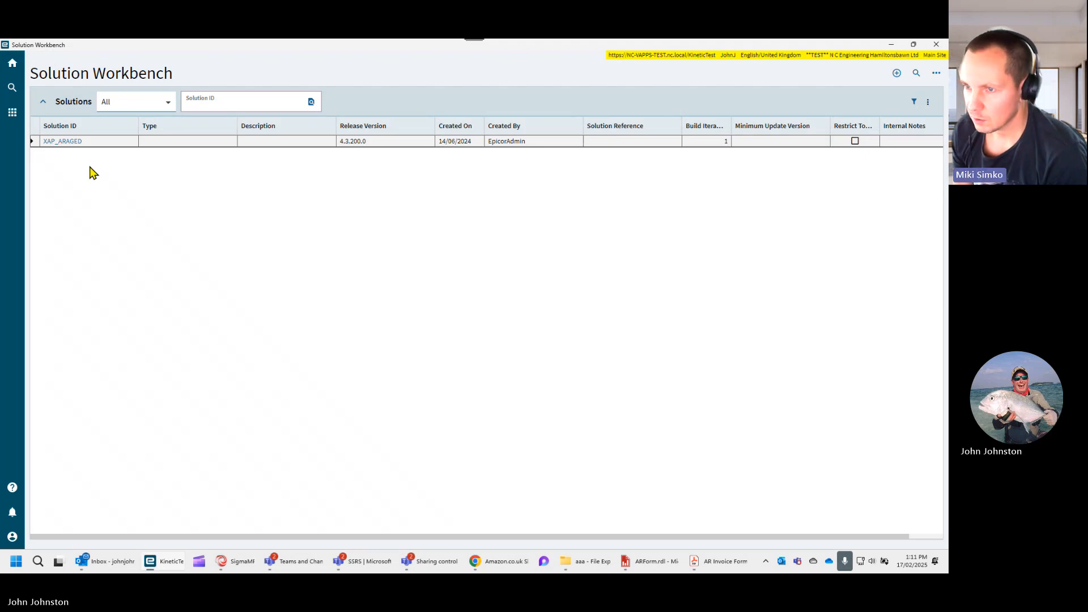
Create a new solution with the solution ID NCARform.
{"action": "left_click", "coordinate": [898, 74]}
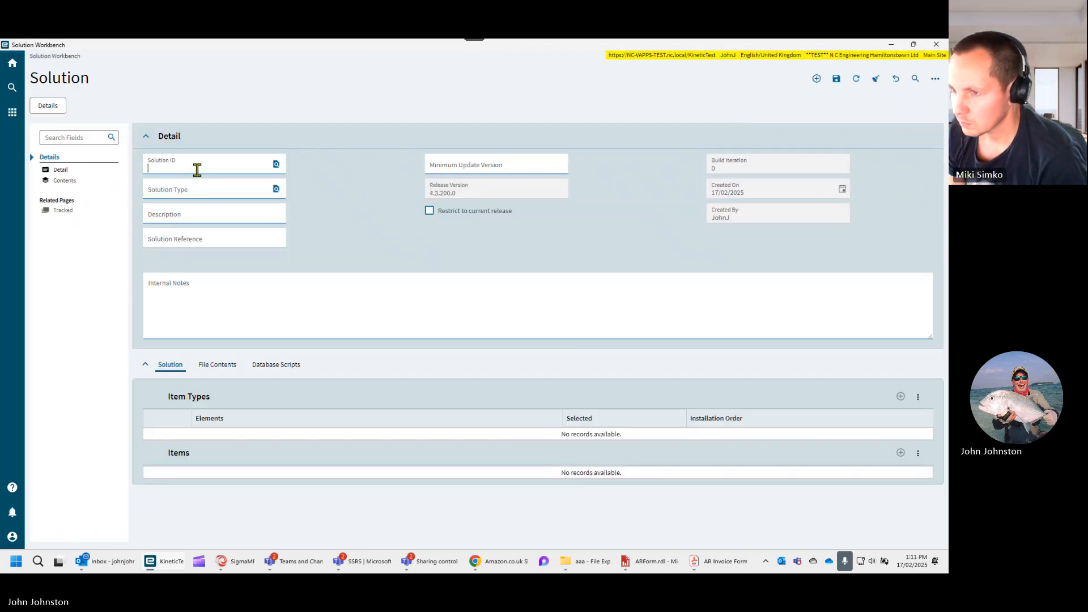
{"action": "left_click", "coordinate": [196, 168]}
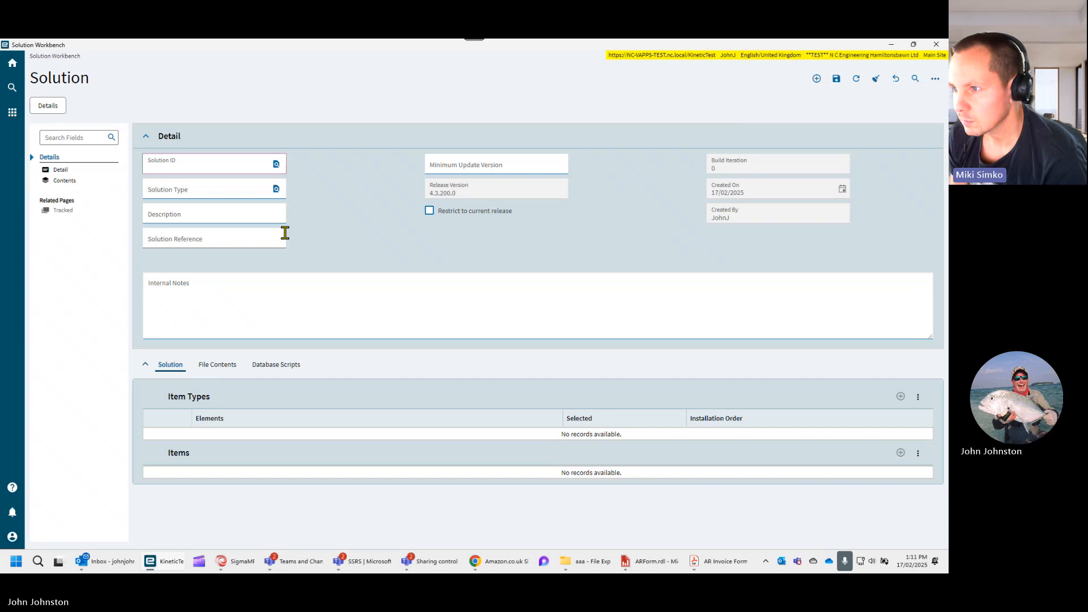
{"action": "type", "text": "NC"}
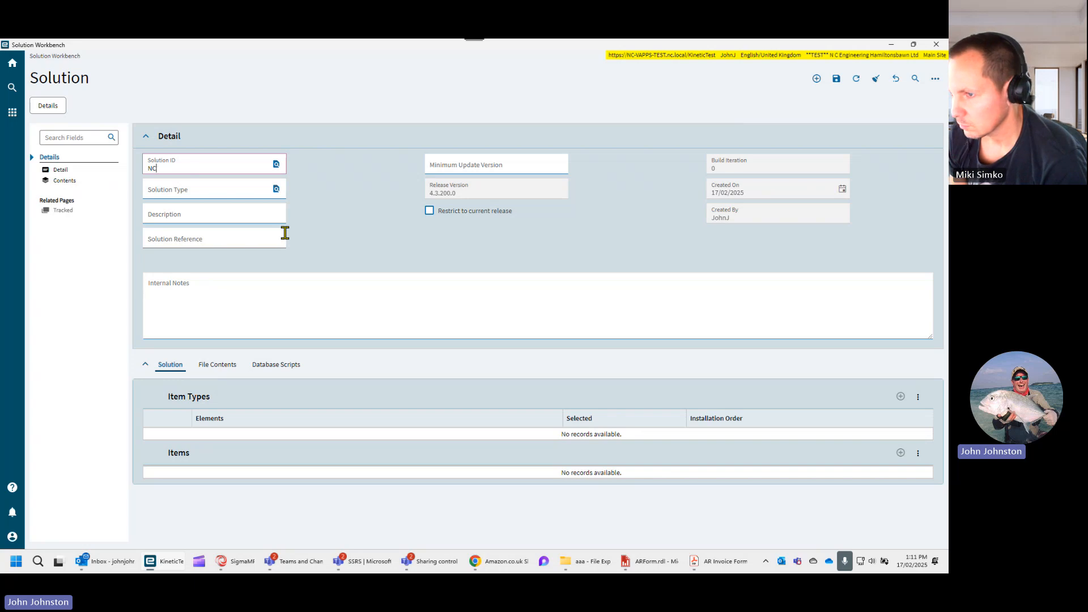
{"action": "type", "text": "AR"}
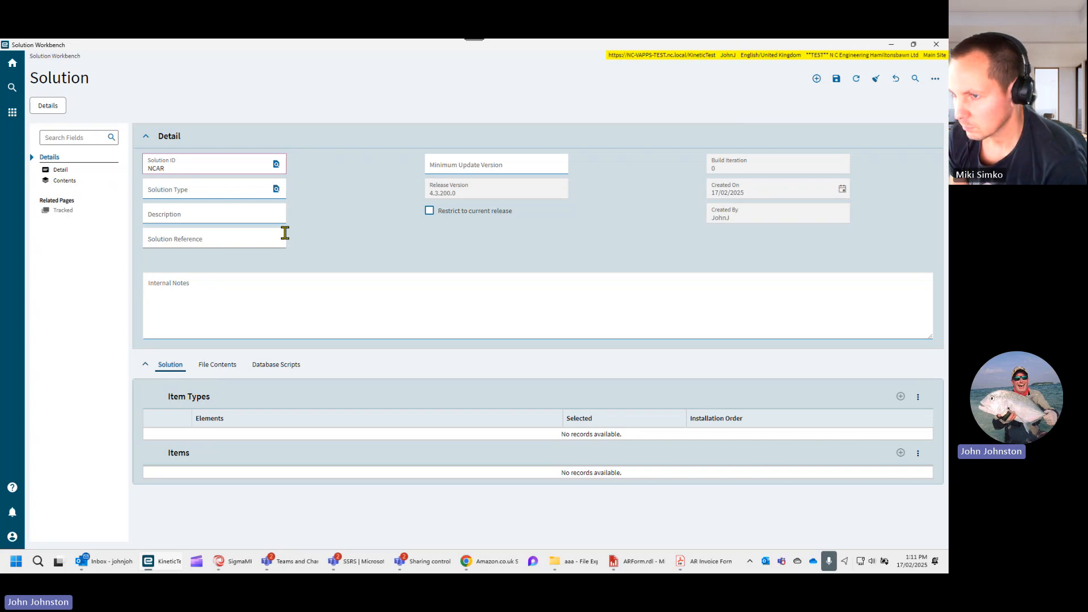
{"action": "type", "text": "for"}
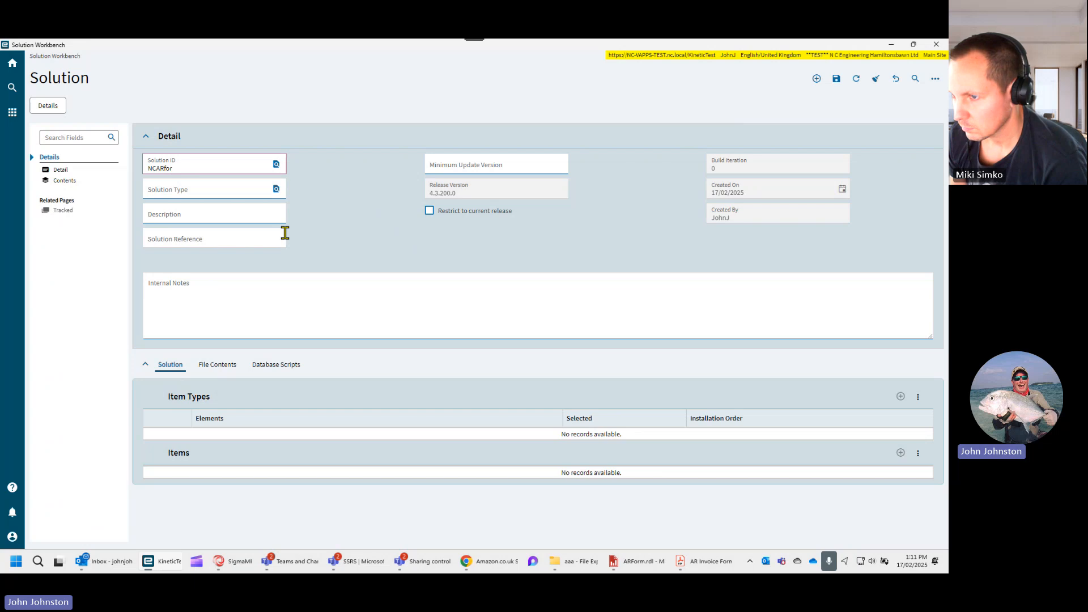
{"action": "key", "text": "BackSpace"}
{"action": "key", "text": "BackSpace"}
{"action": "key", "text": "BackSpace"}
{"action": "key", "text": "BackSpace"}
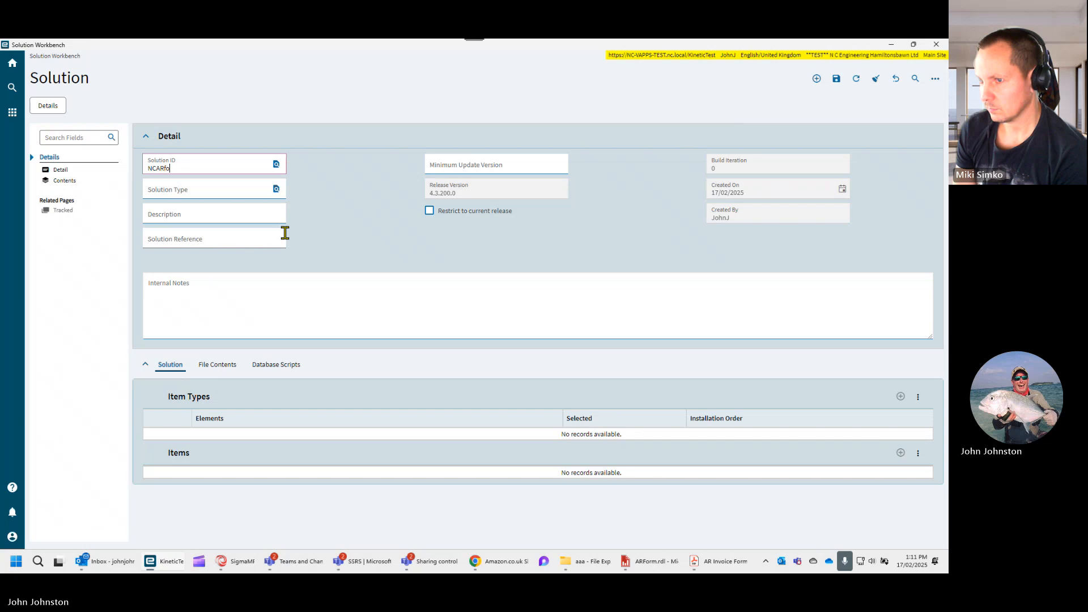
{"action": "left_click", "coordinate": [235, 190]}
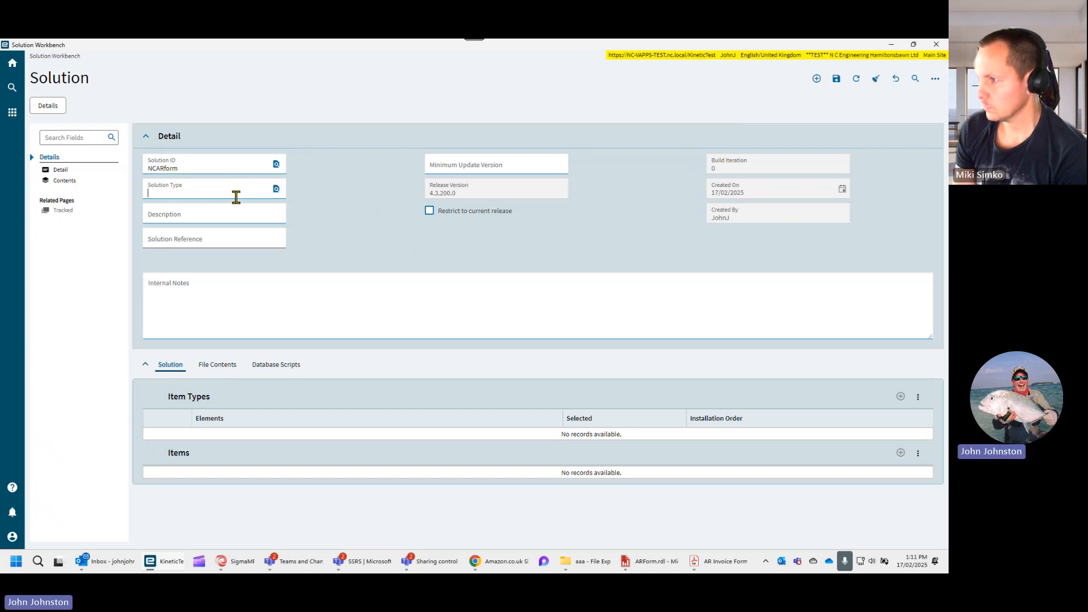
{"action": "left_click", "coordinate": [276, 188]}
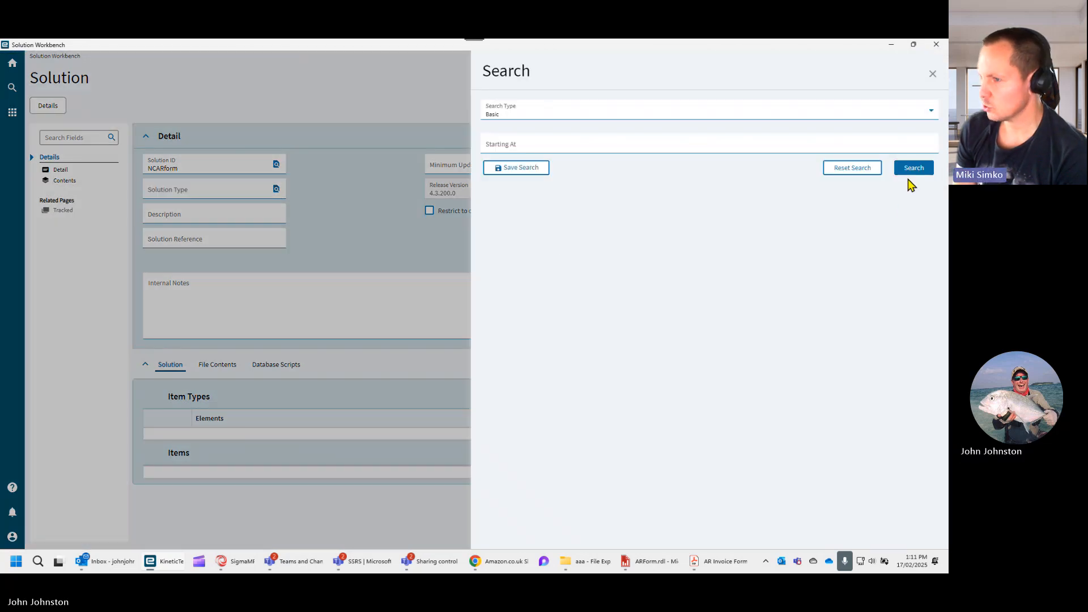
{"action": "left_click", "coordinate": [907, 171]}
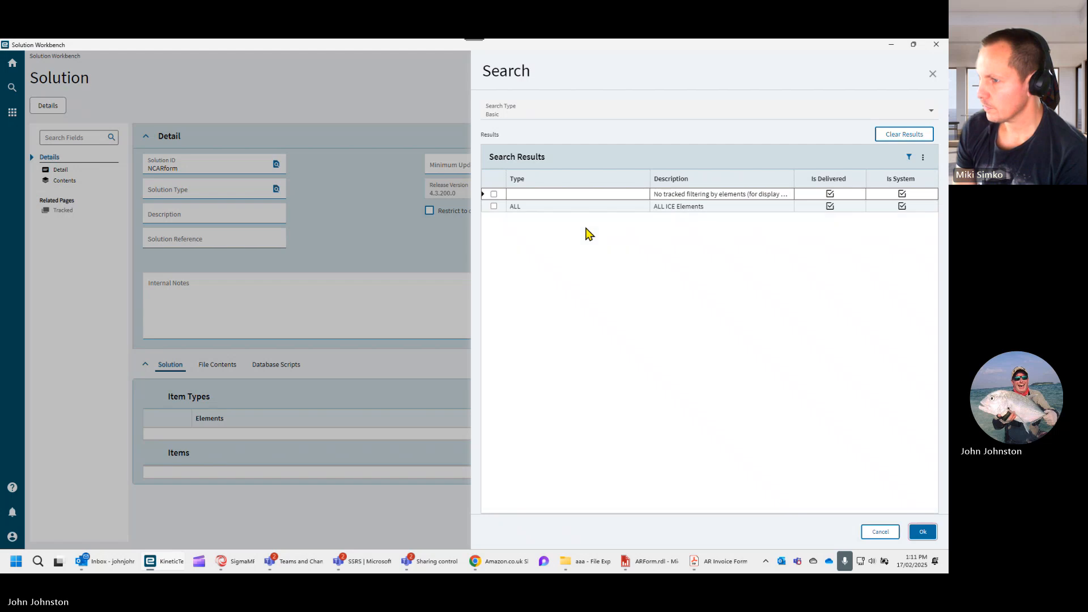
{"action": "left_click", "coordinate": [880, 532]}
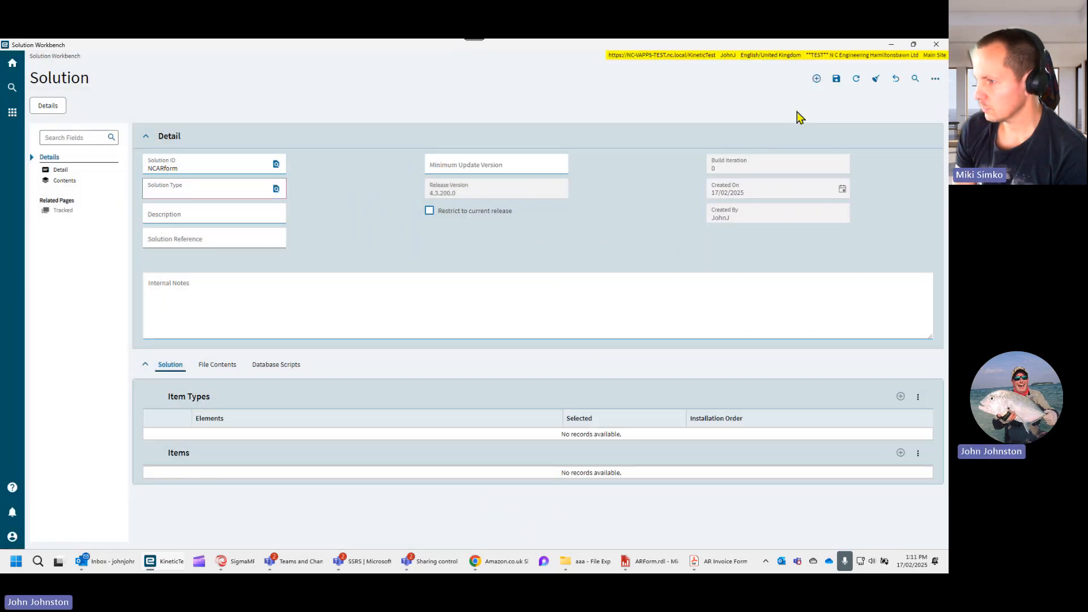
{"action": "left_click", "coordinate": [216, 217]}
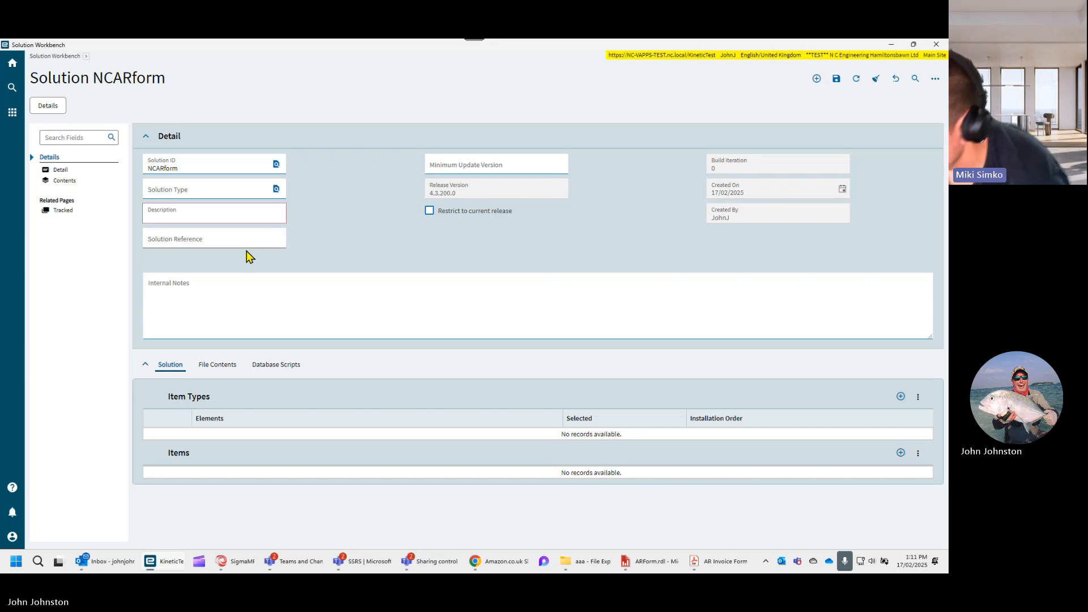
{"action": "left_click", "coordinate": [197, 318]}
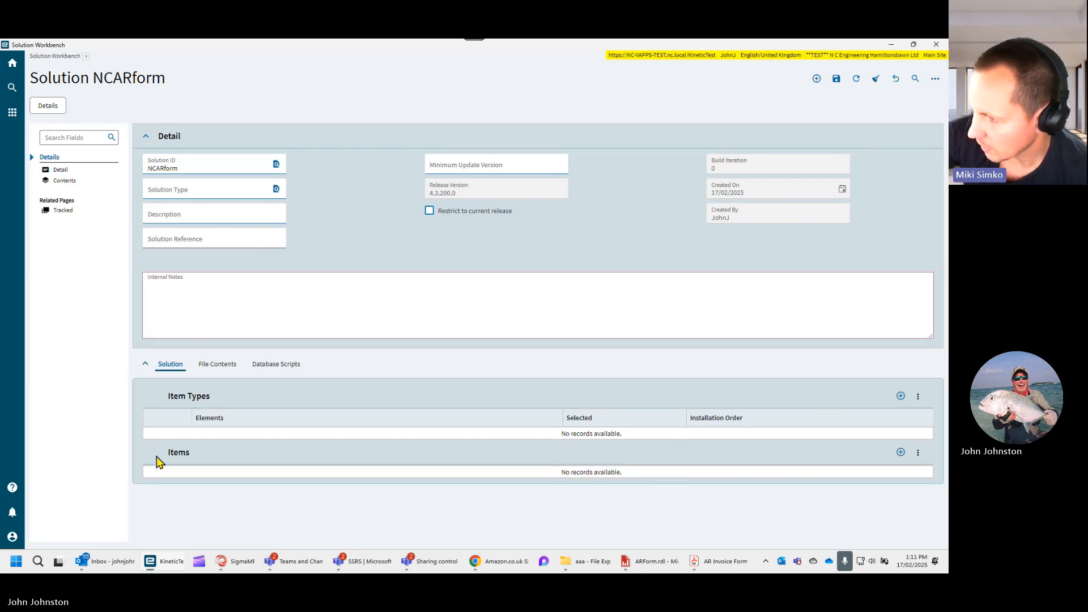
Start adding an item type to the solution, filter the element types by "rep", and open the ReportStyle element search.
{"action": "left_click", "coordinate": [901, 396]}
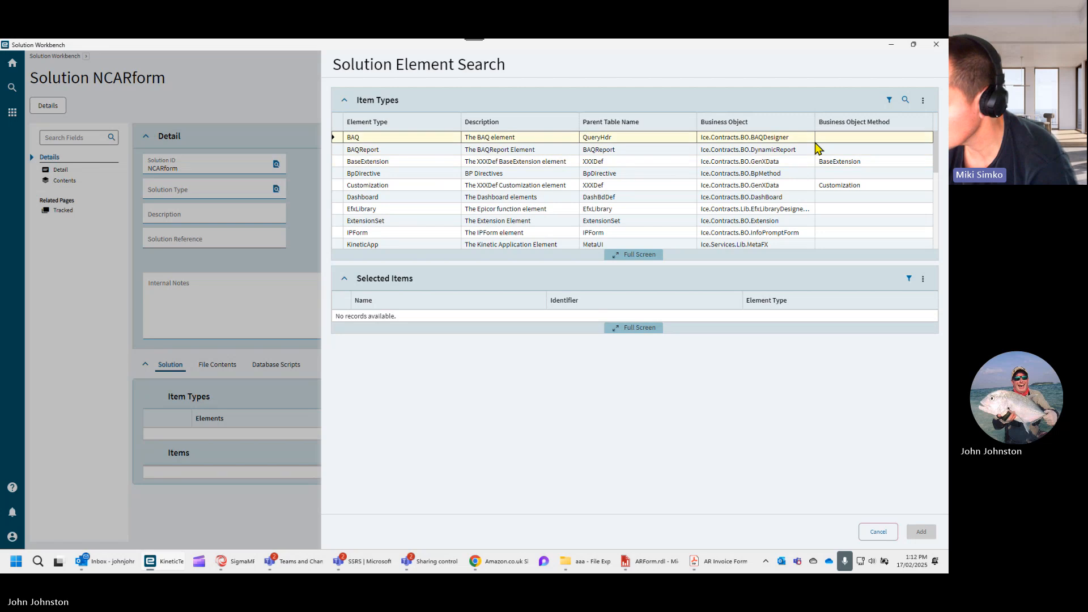
{"action": "left_click", "coordinate": [889, 101]}
{"action": "left_click", "coordinate": [435, 162]}
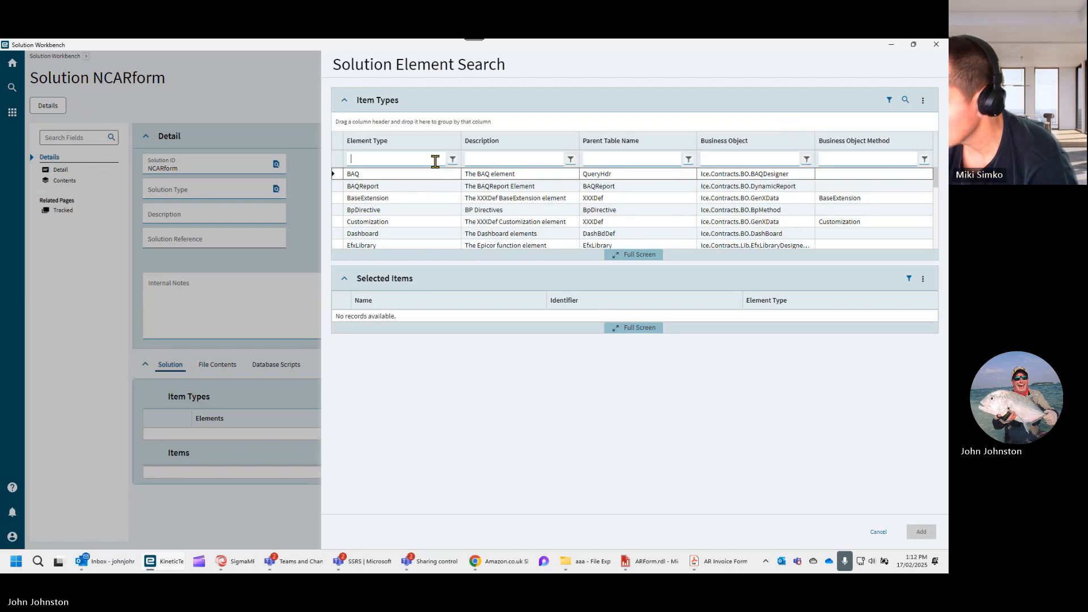
{"action": "type", "text": "rep"}
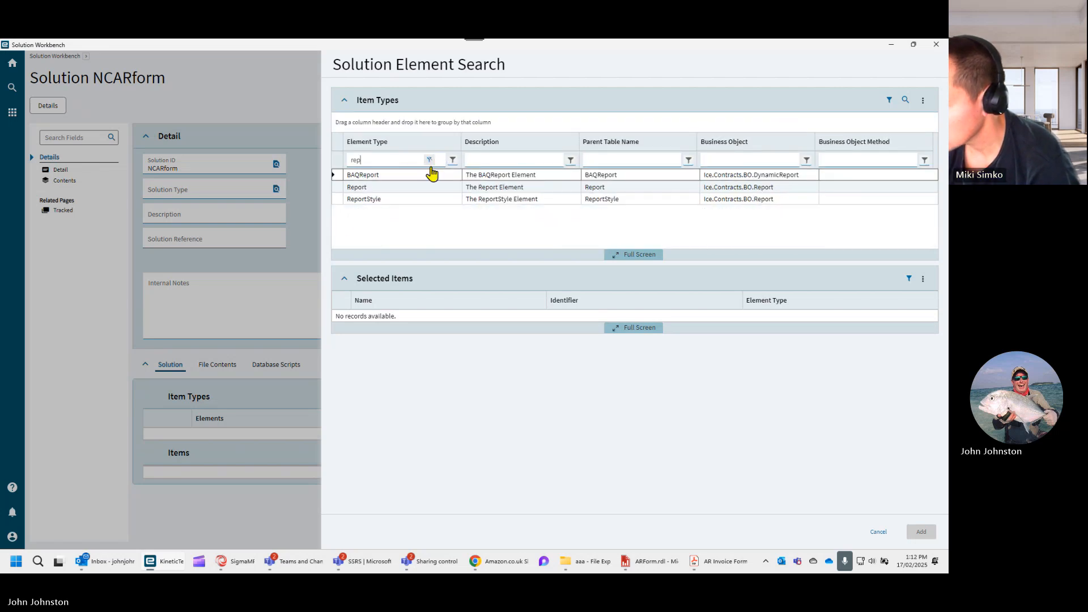
{"action": "left_click", "coordinate": [344, 200]}
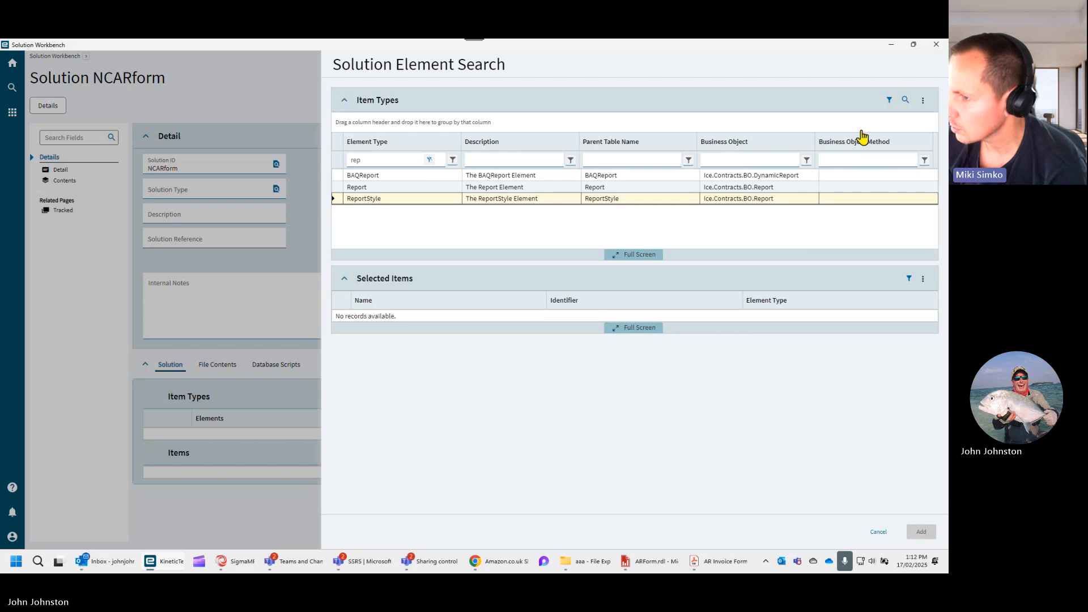
{"action": "left_click", "coordinate": [906, 102]}
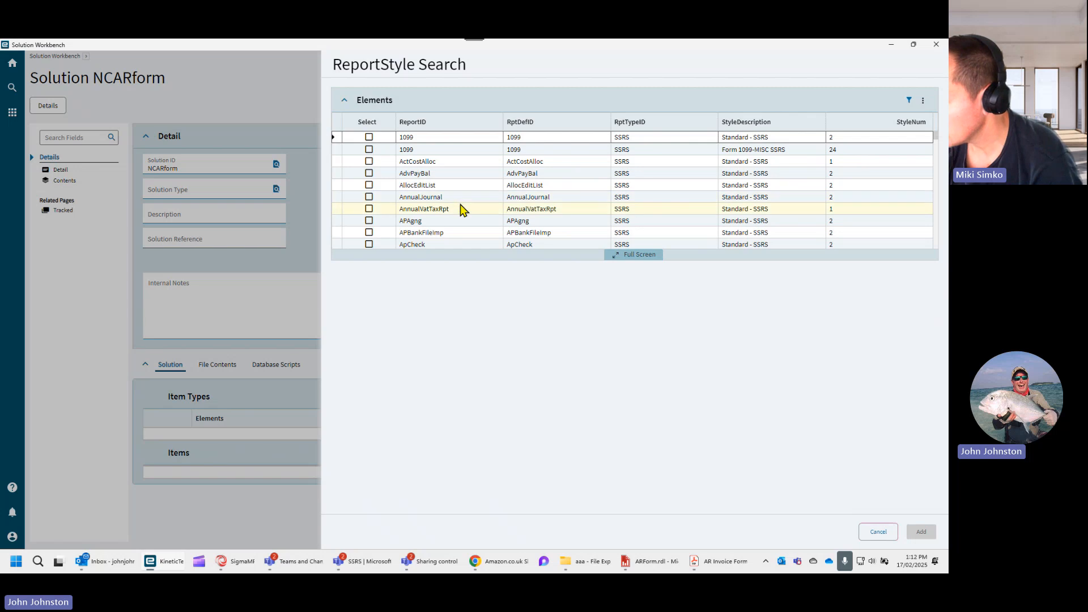
Sort the report style elements by style number in descending order.
{"action": "scroll", "coordinate": [461, 209], "scroll_direction": "down", "scroll_amount": 6}
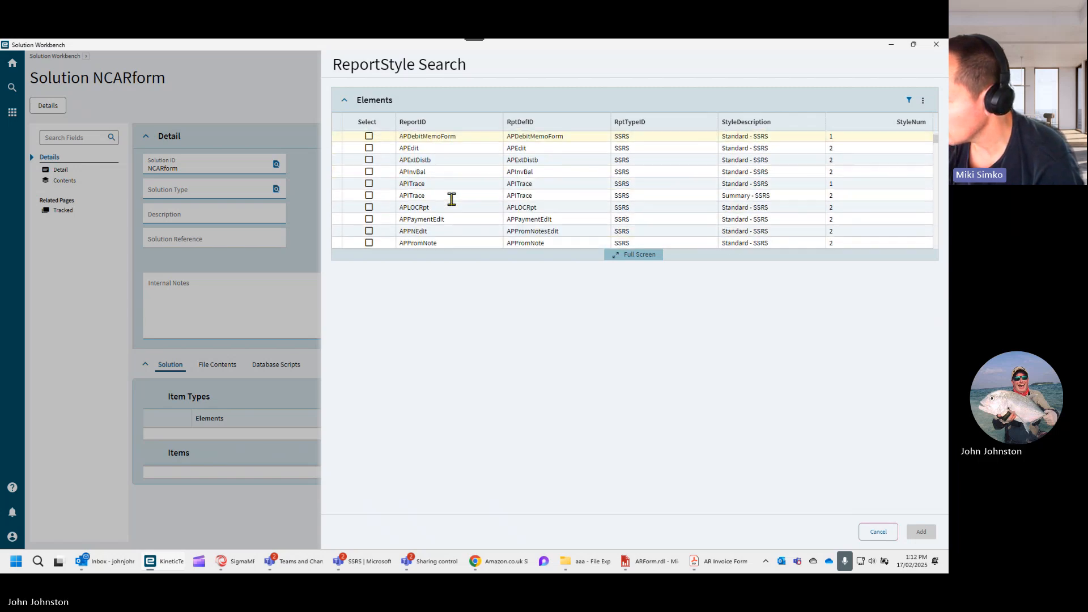
{"action": "scroll", "coordinate": [452, 201], "scroll_direction": "down", "scroll_amount": 6}
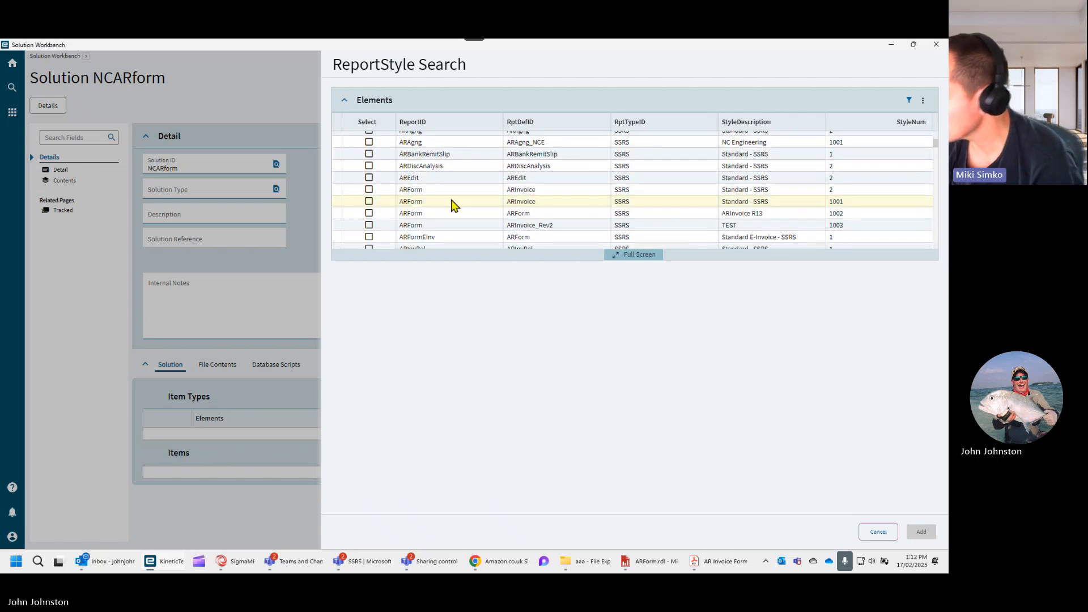
{"action": "scroll", "coordinate": [453, 205], "scroll_direction": "down", "scroll_amount": 1}
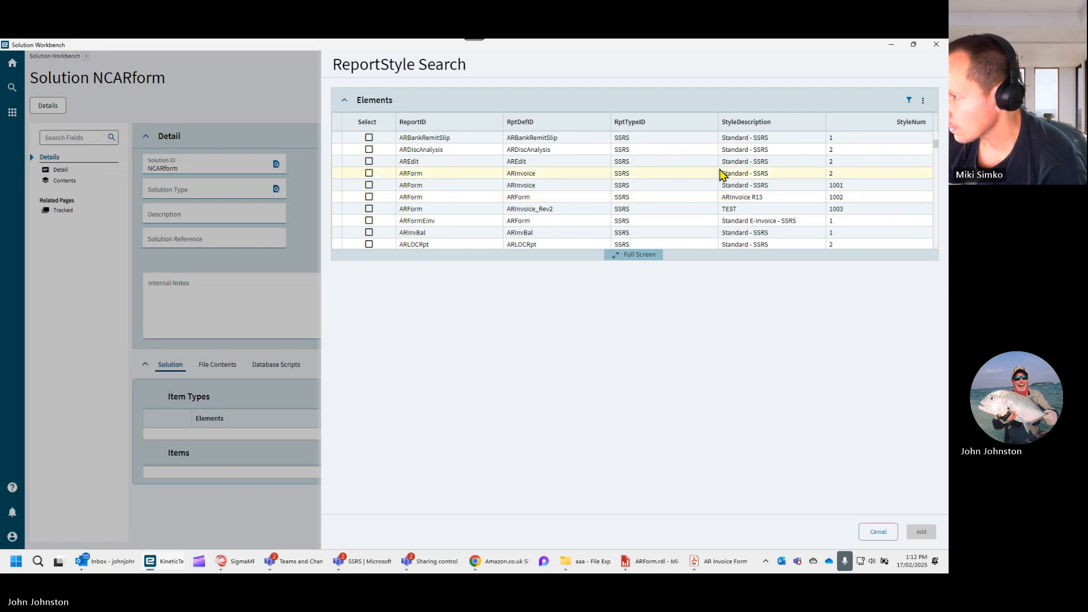
{"action": "left_click", "coordinate": [845, 126]}
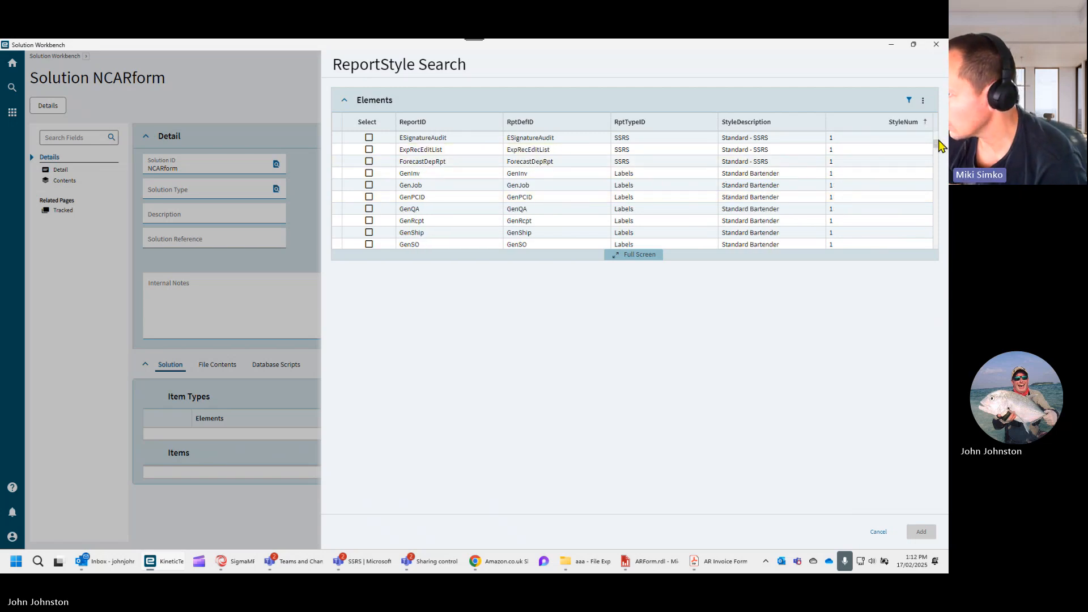
{"action": "left_click", "coordinate": [882, 121]}
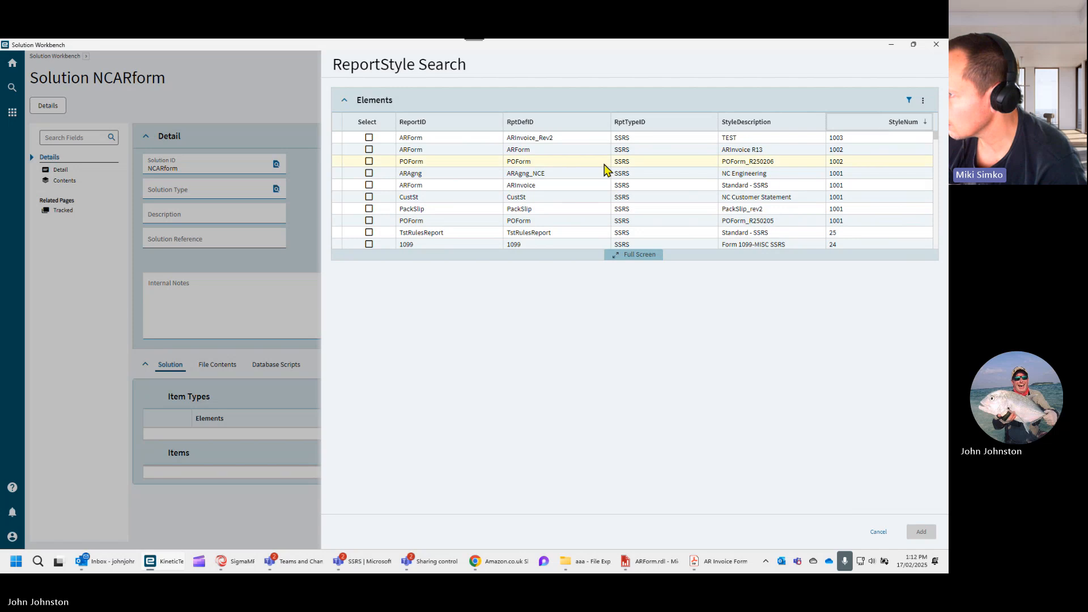
Add the ARForm report style 1003 (TEST) to the solution, including its dependent report data definition ARInvoice_Rev2.
{"action": "left_click", "coordinate": [369, 137]}
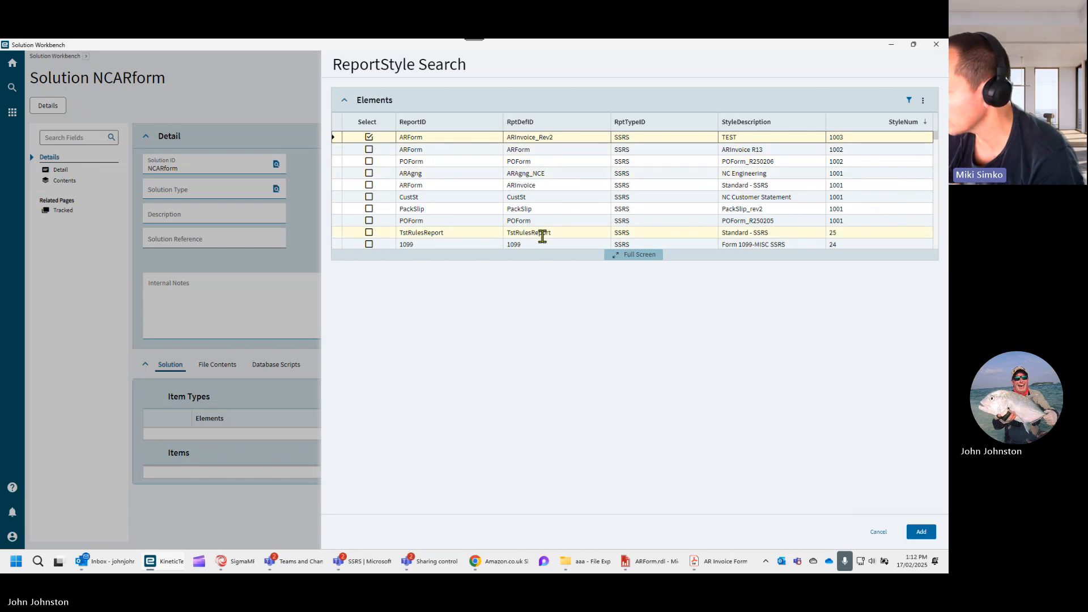
{"action": "left_click", "coordinate": [923, 532]}
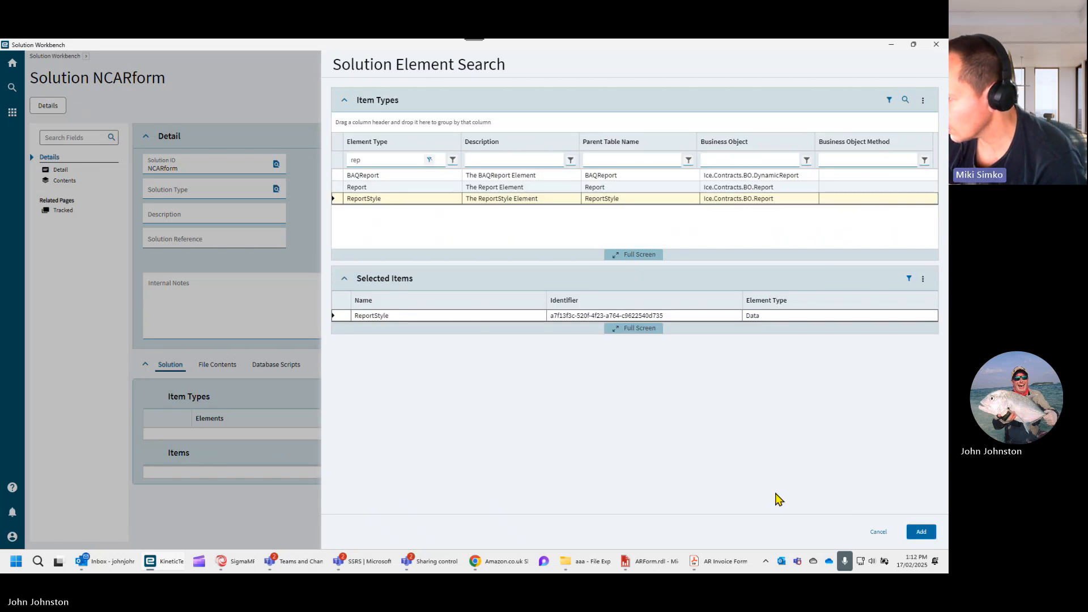
{"action": "left_click", "coordinate": [920, 533]}
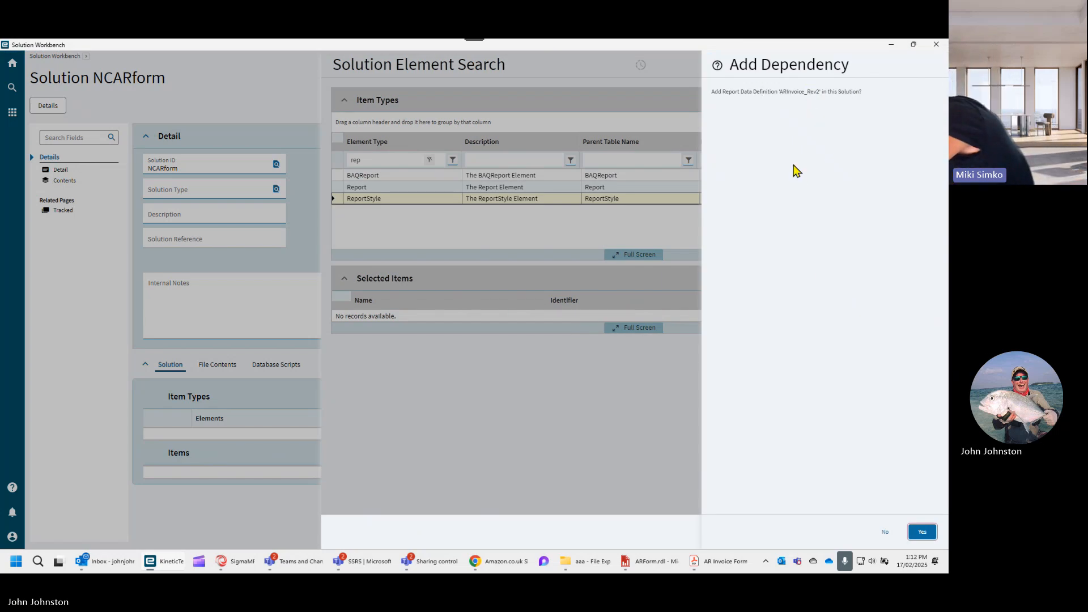
{"action": "left_click", "coordinate": [922, 533]}
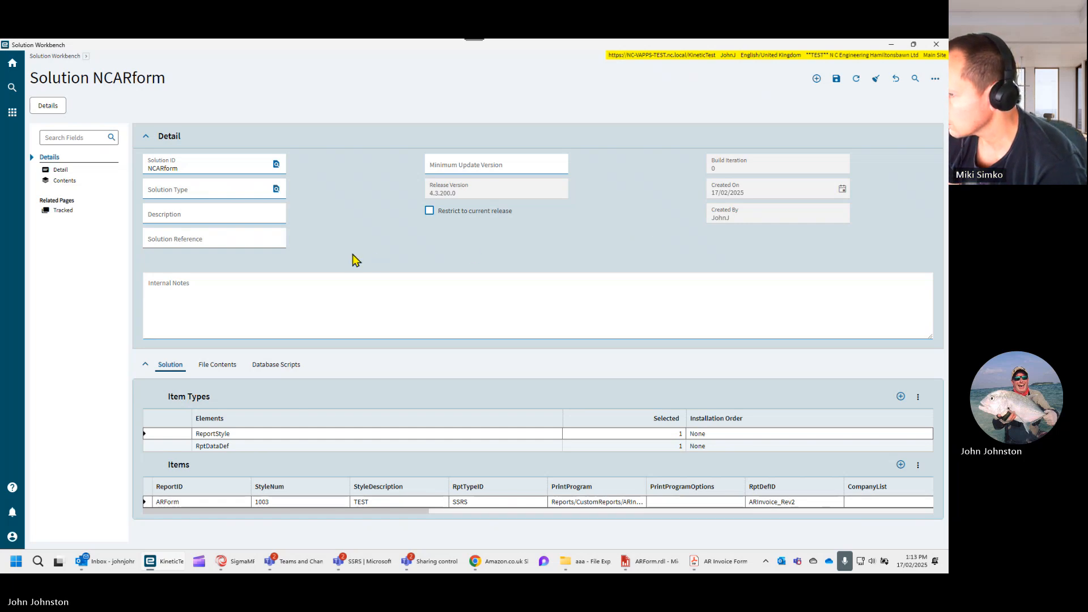
Build the NCARform solution into the cabinet file NCARform_Customer Solution_4.3.200.0.cab.
{"action": "left_click", "coordinate": [935, 80]}
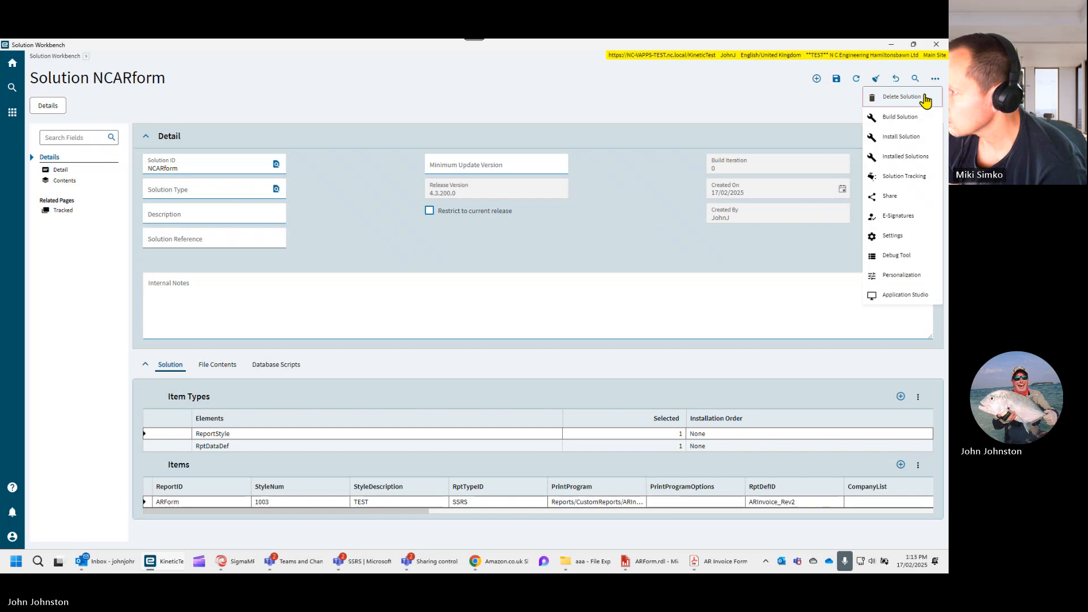
{"action": "left_click", "coordinate": [905, 117]}
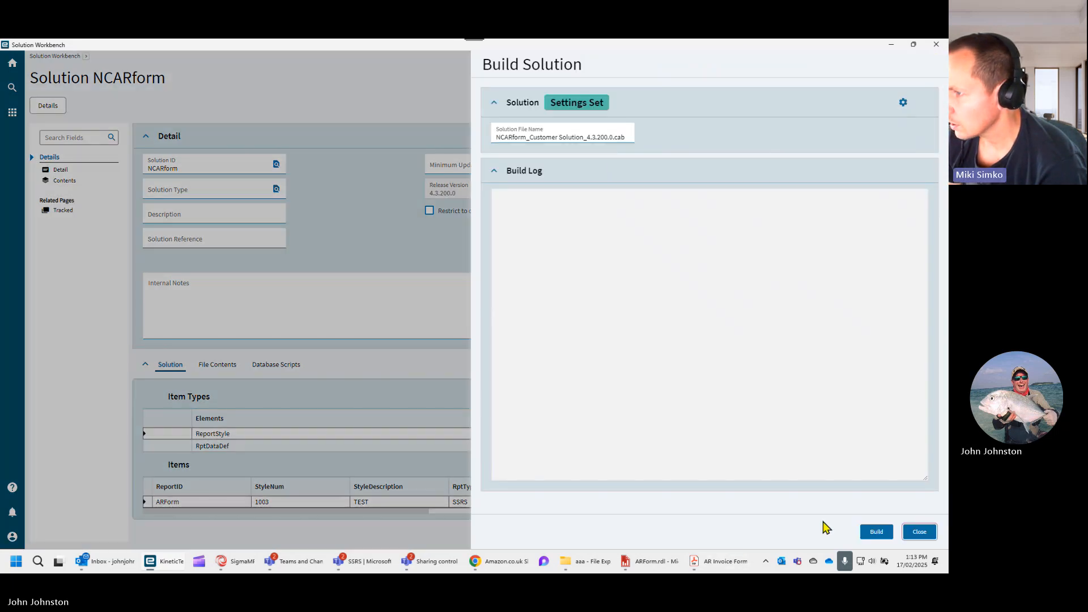
{"action": "left_click", "coordinate": [877, 533]}
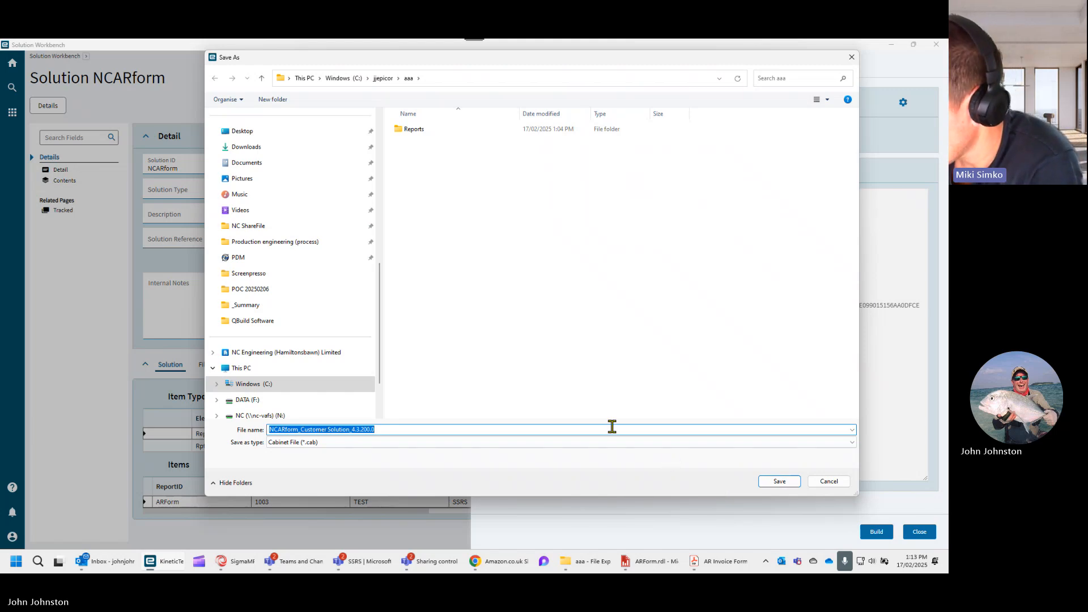
Create a folder named EpicorSolutions inside Epicor Info on the office (V:) drive and open it as the save location.
{"action": "scroll", "coordinate": [379, 317], "scroll_direction": "down", "scroll_amount": 2}
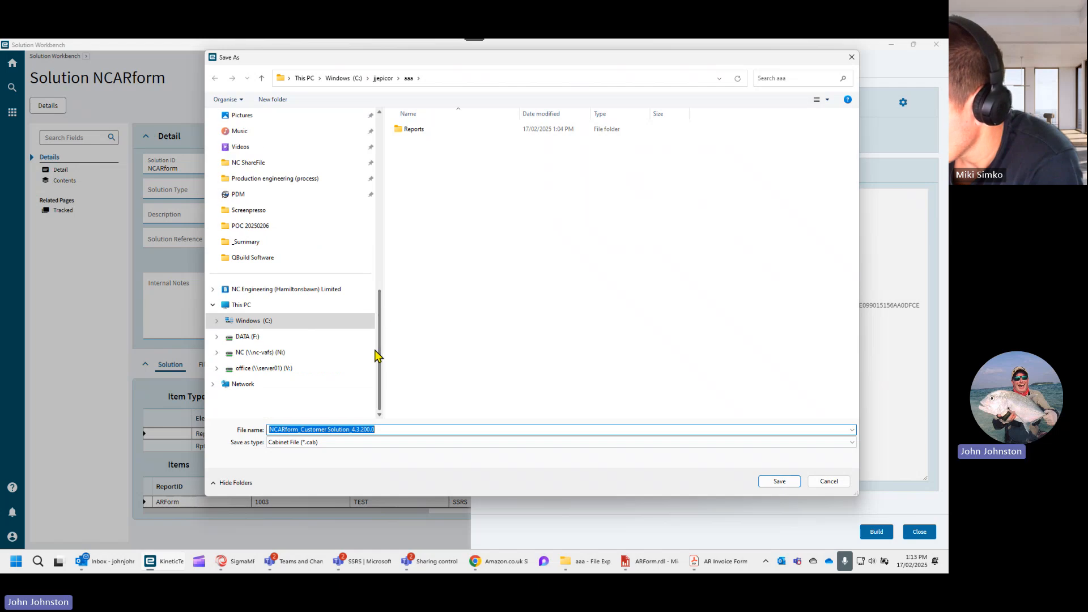
{"action": "left_click", "coordinate": [320, 372]}
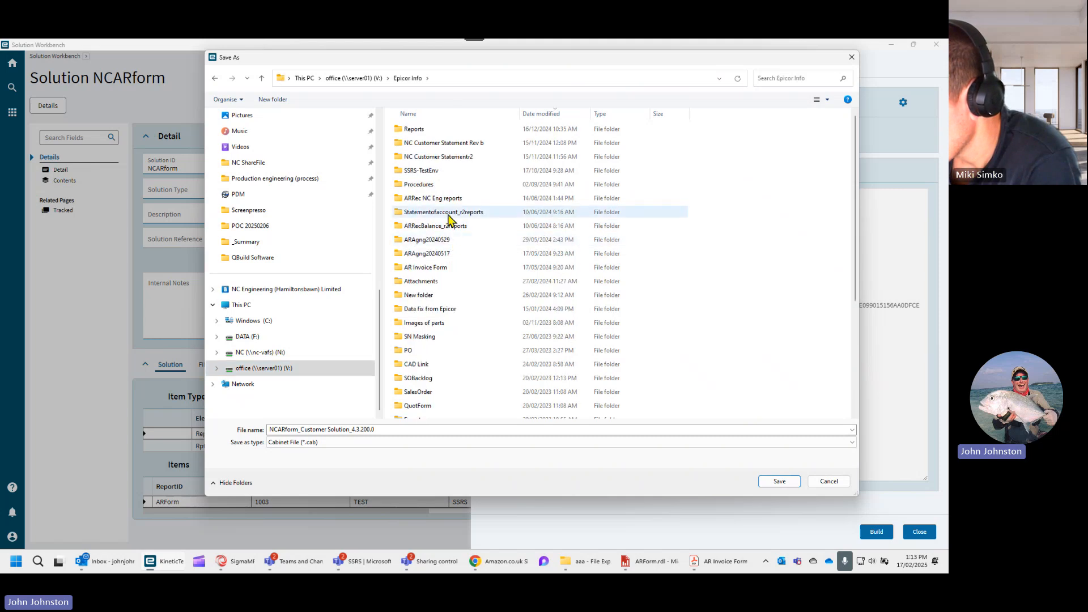
{"action": "left_click", "coordinate": [273, 100]}
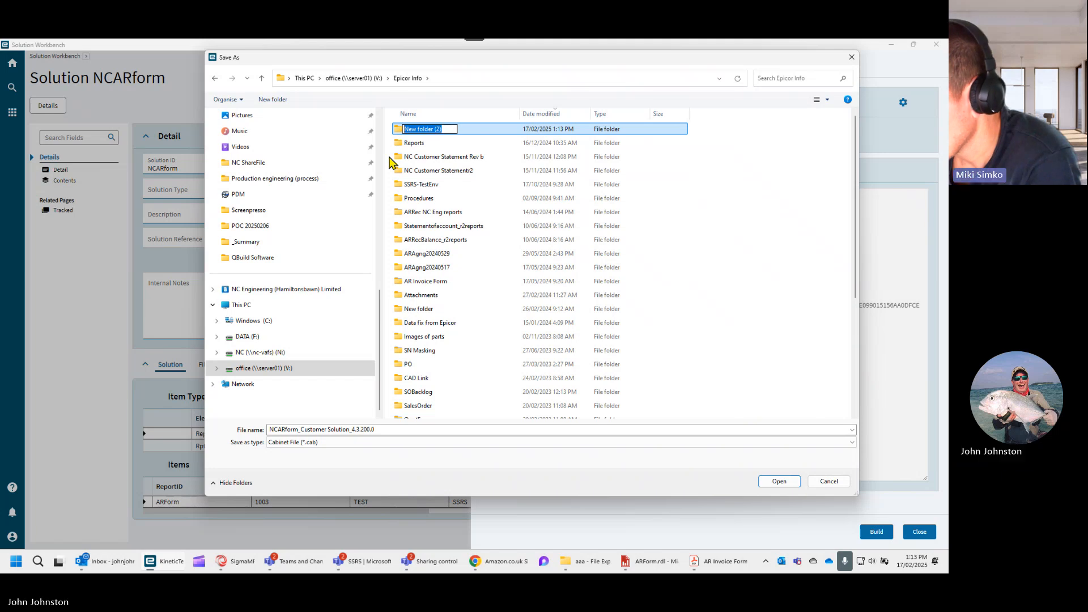
{"action": "type", "text": "EpicorSolutions"}
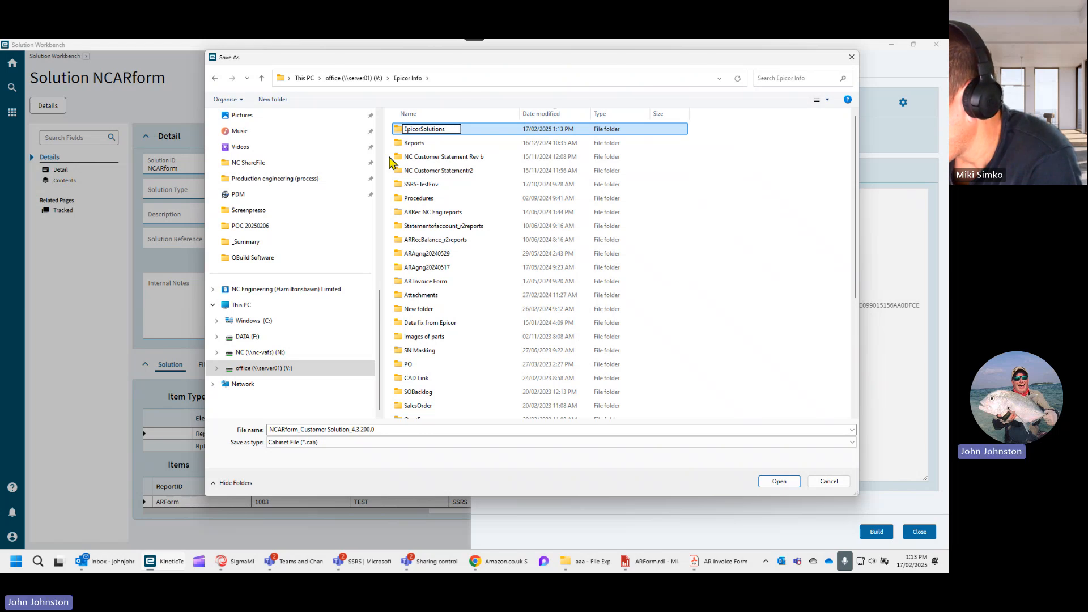
{"action": "left_click", "coordinate": [779, 482]}
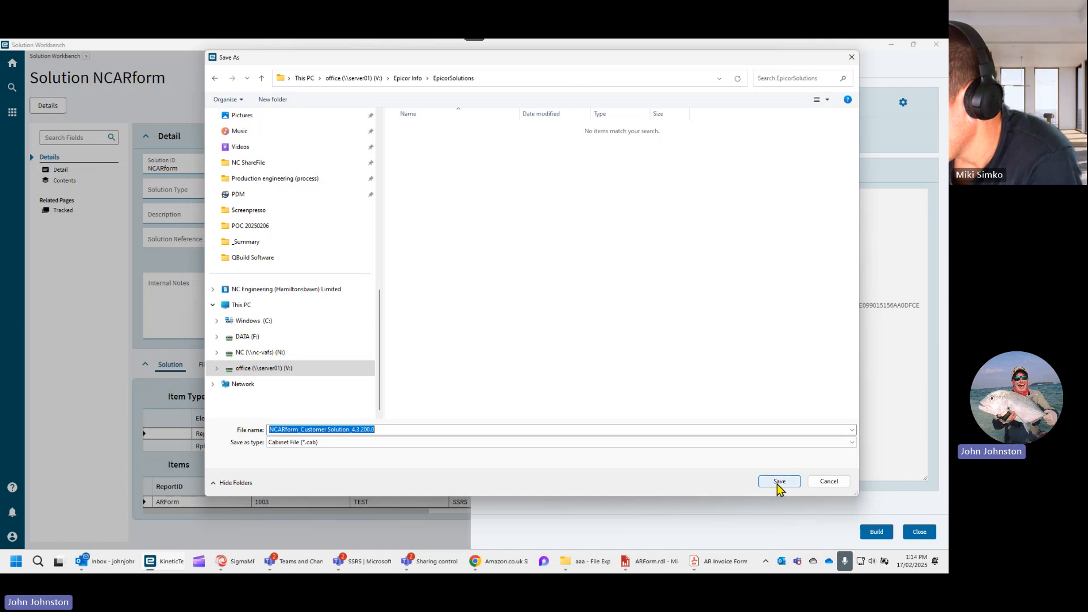
Save the solution cabinet, validation and build log files in EpicorSolutions with their suggested names, and close the build.
{"action": "left_click", "coordinate": [779, 481]}
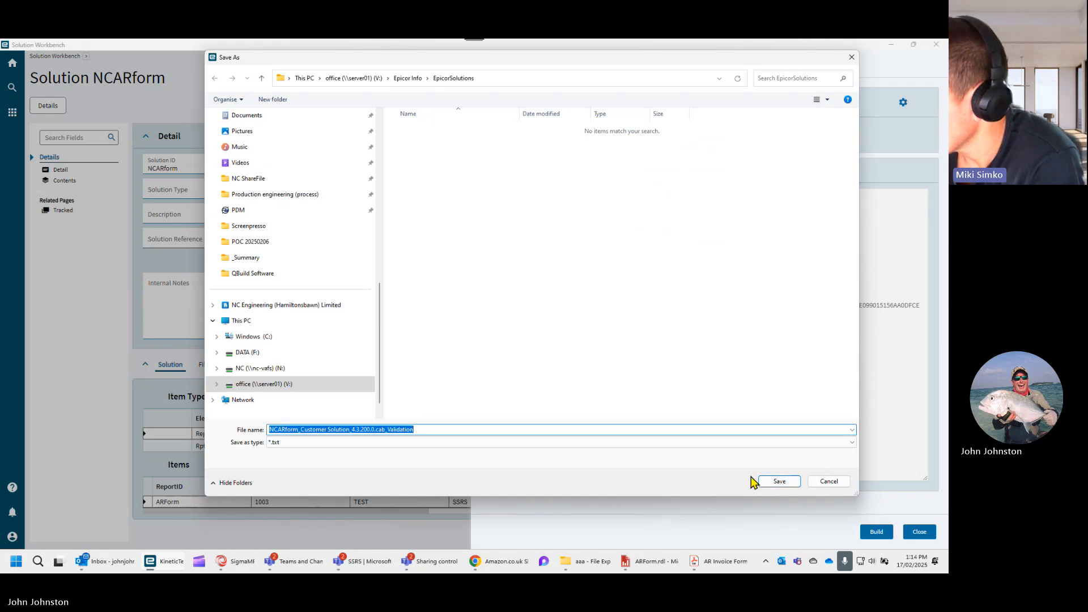
{"action": "left_click", "coordinate": [777, 482]}
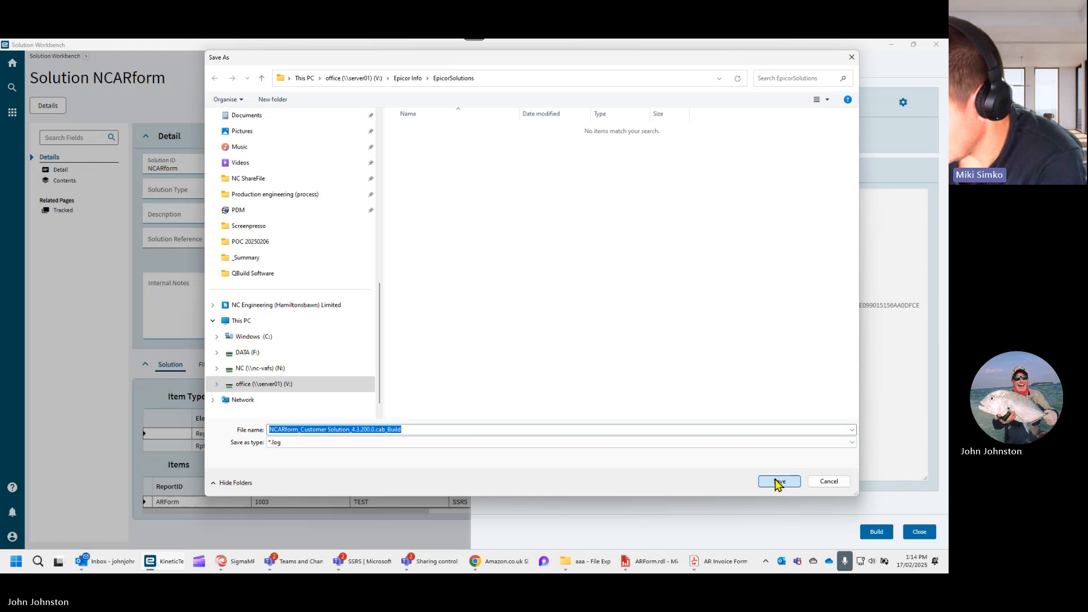
{"action": "left_click", "coordinate": [777, 482]}
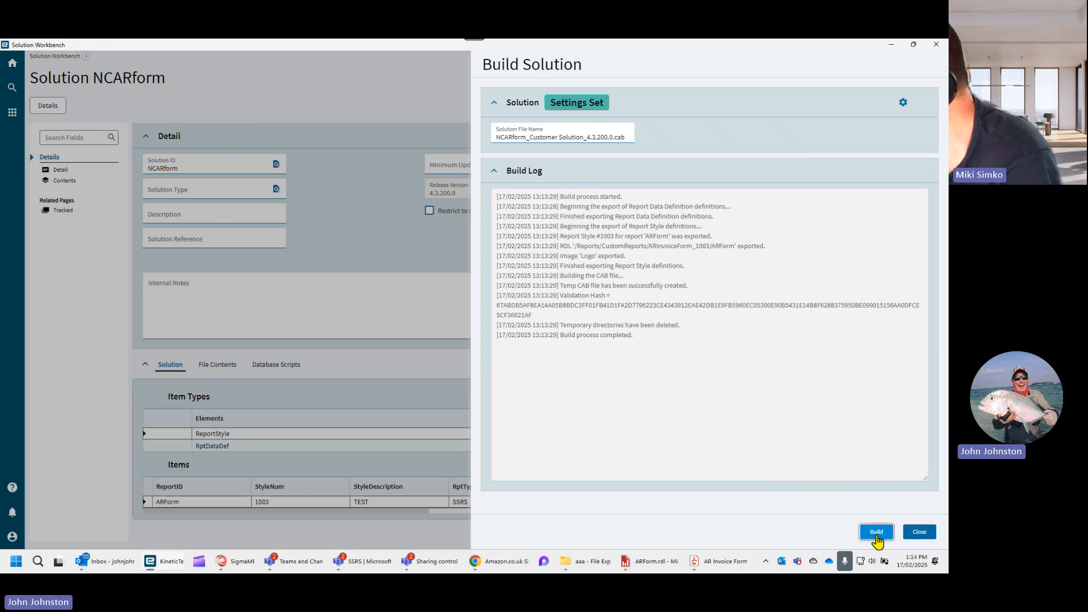
{"action": "left_click", "coordinate": [920, 532]}
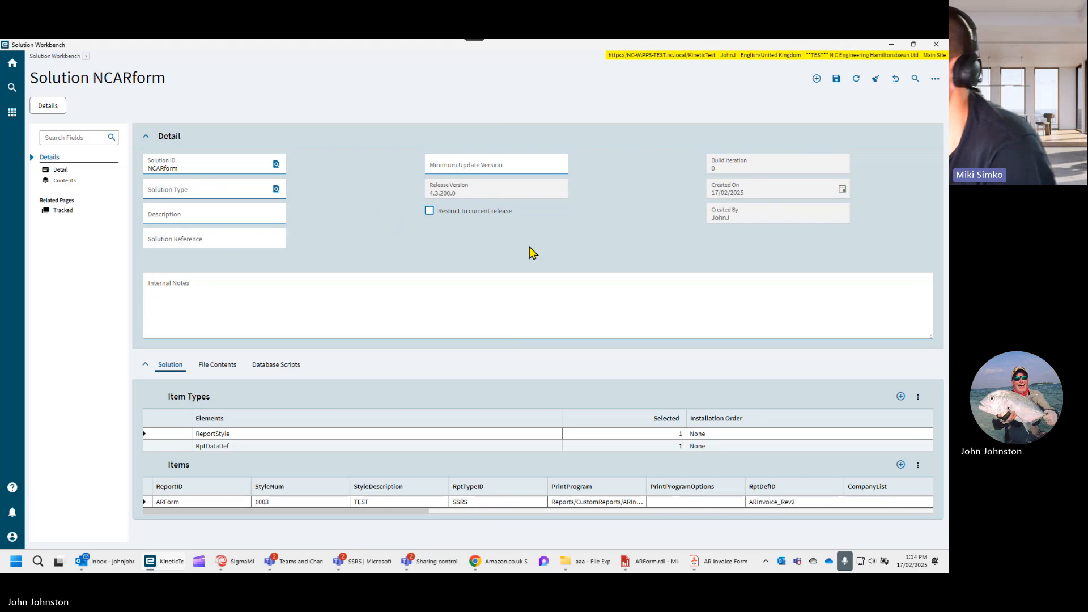
Clear the loaded solution, start a solution installation and choose NCARform_Customer Solution_4.3.200.0 from the EpicorSolutions folder as the solution file.
{"action": "left_click", "coordinate": [856, 82]}
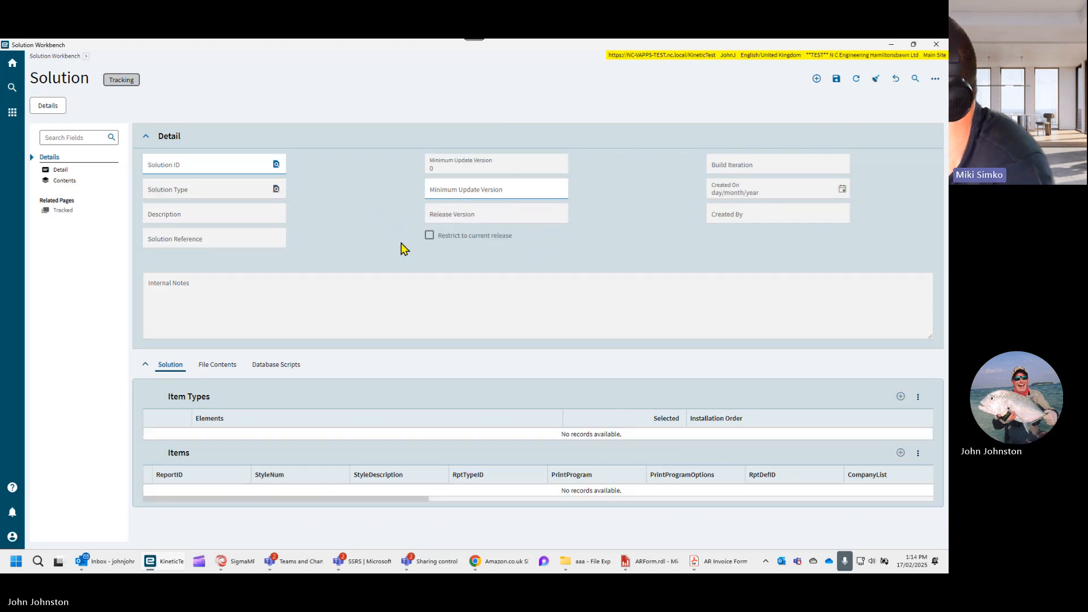
{"action": "left_click", "coordinate": [935, 80]}
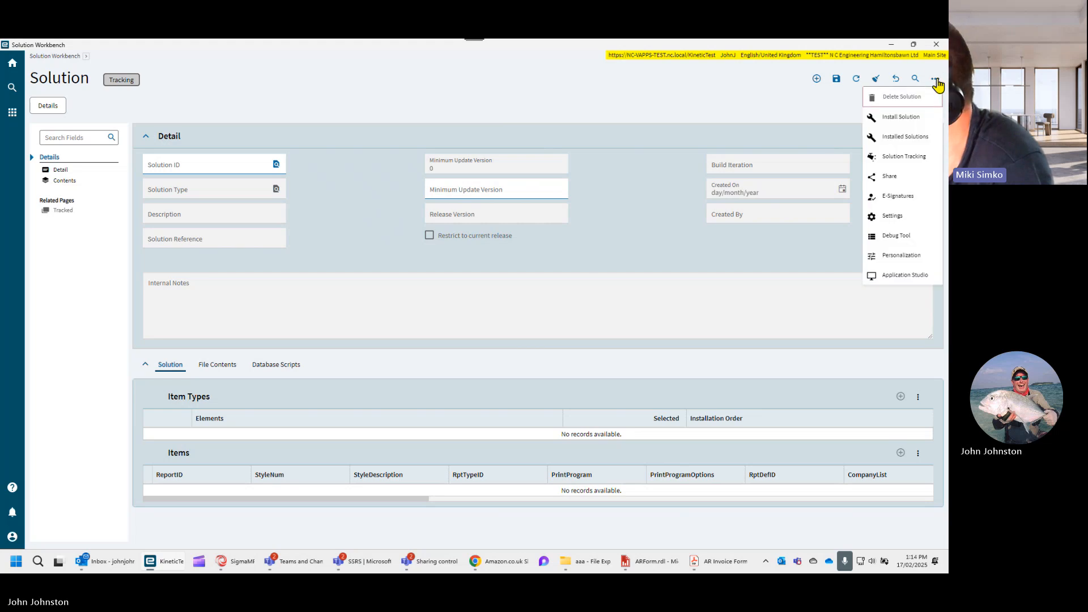
{"action": "left_click", "coordinate": [901, 117]}
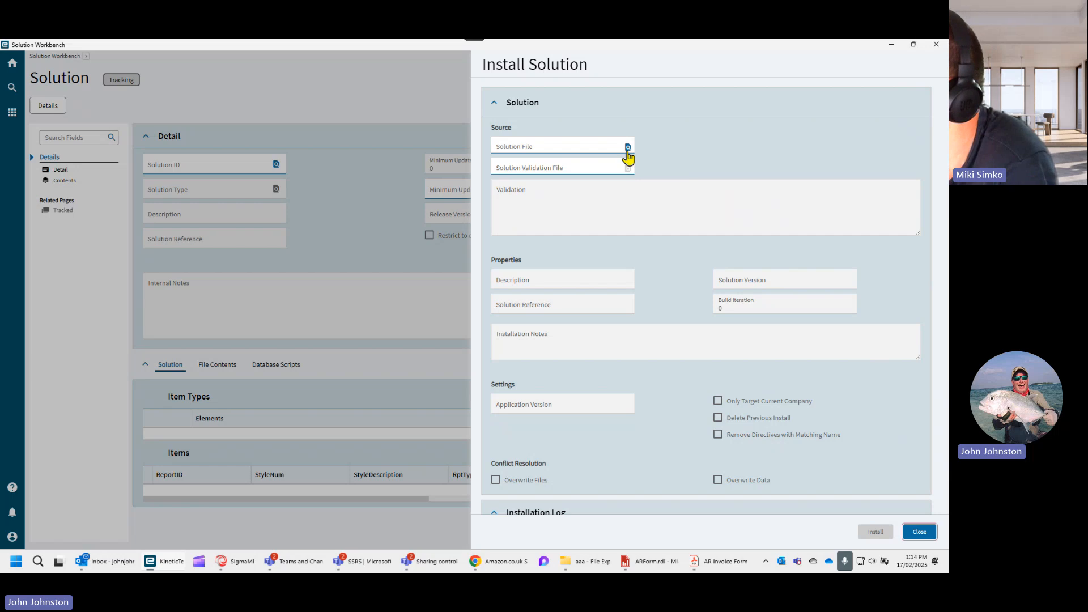
{"action": "left_click", "coordinate": [628, 147]}
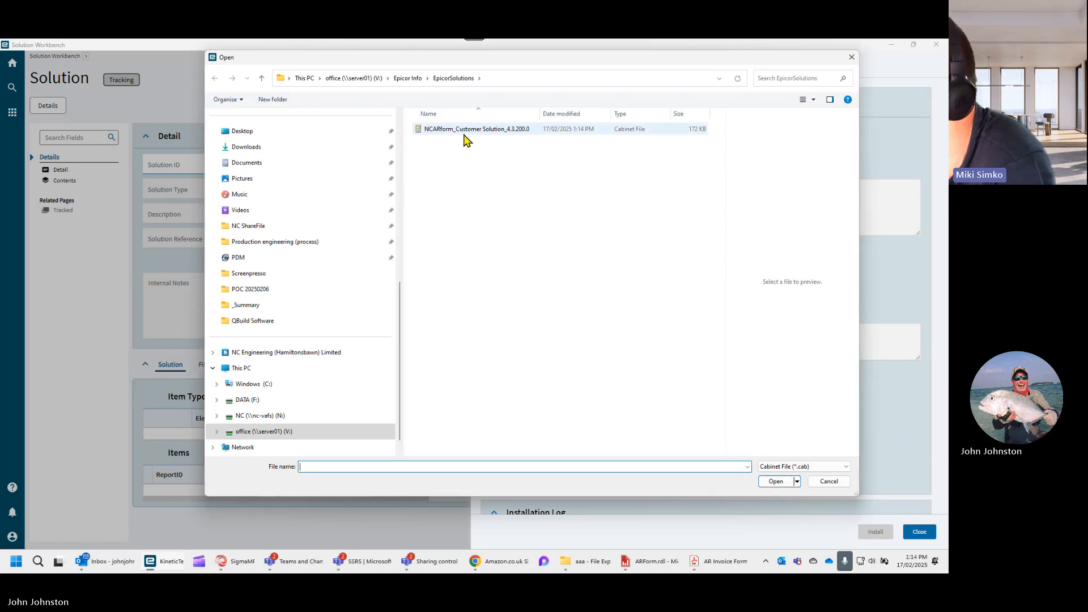
{"action": "left_click", "coordinate": [464, 130]}
{"action": "left_click", "coordinate": [774, 481]}
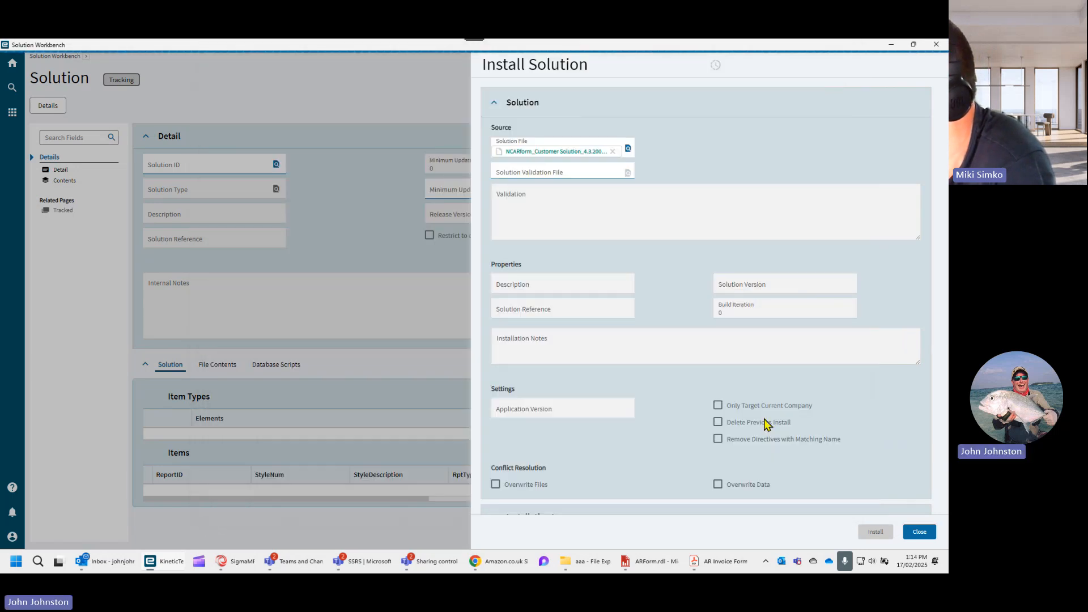
Enable Overwrite Data and Overwrite Files for the installation, and close it without installing.
{"action": "scroll", "coordinate": [667, 283], "scroll_direction": "down", "scroll_amount": 1}
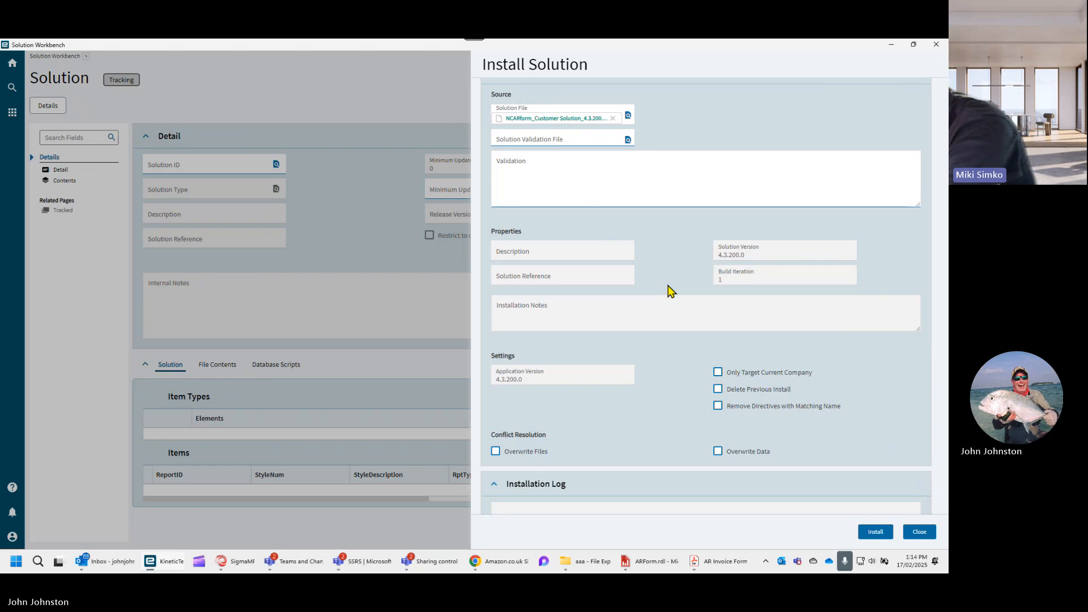
{"action": "scroll", "coordinate": [675, 413], "scroll_direction": "up", "scroll_amount": 1}
{"action": "scroll", "coordinate": [675, 413], "scroll_direction": "down", "scroll_amount": 2}
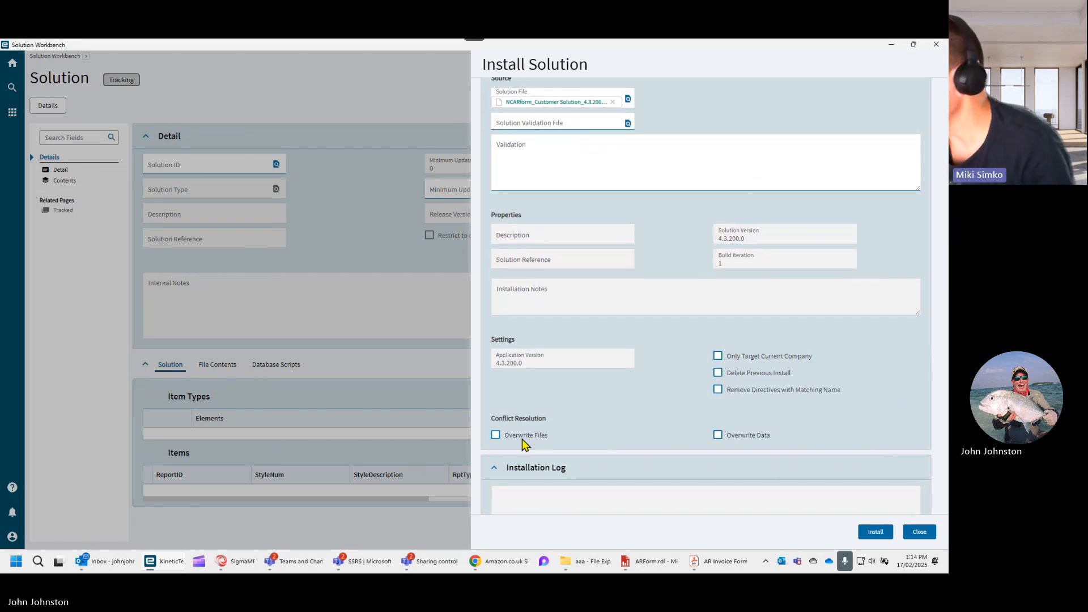
{"action": "left_click", "coordinate": [717, 435]}
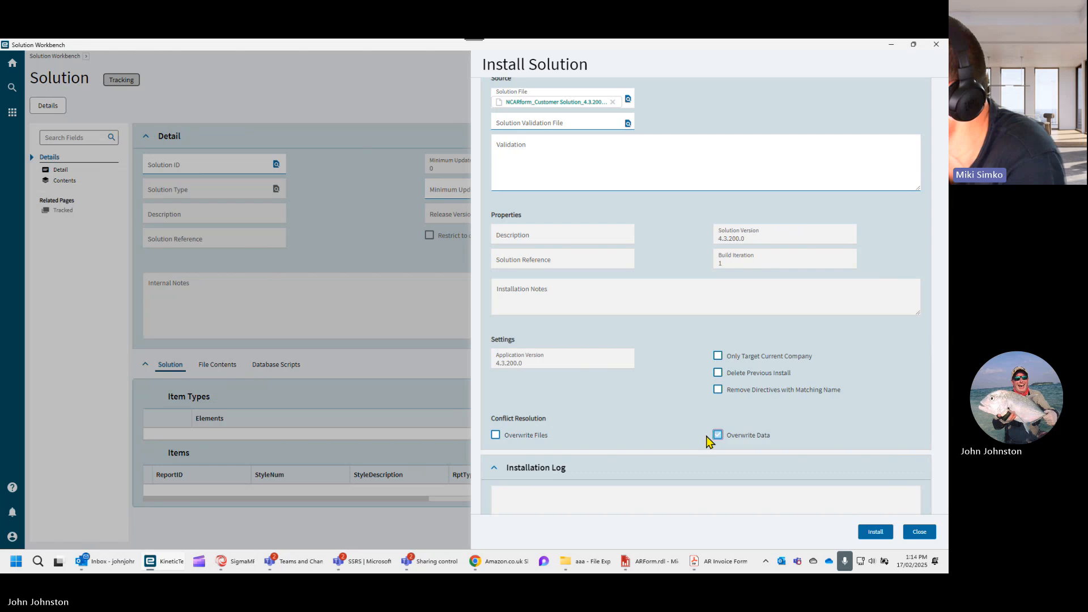
{"action": "left_click", "coordinate": [527, 436]}
{"action": "scroll", "coordinate": [829, 400], "scroll_direction": "down", "scroll_amount": 3}
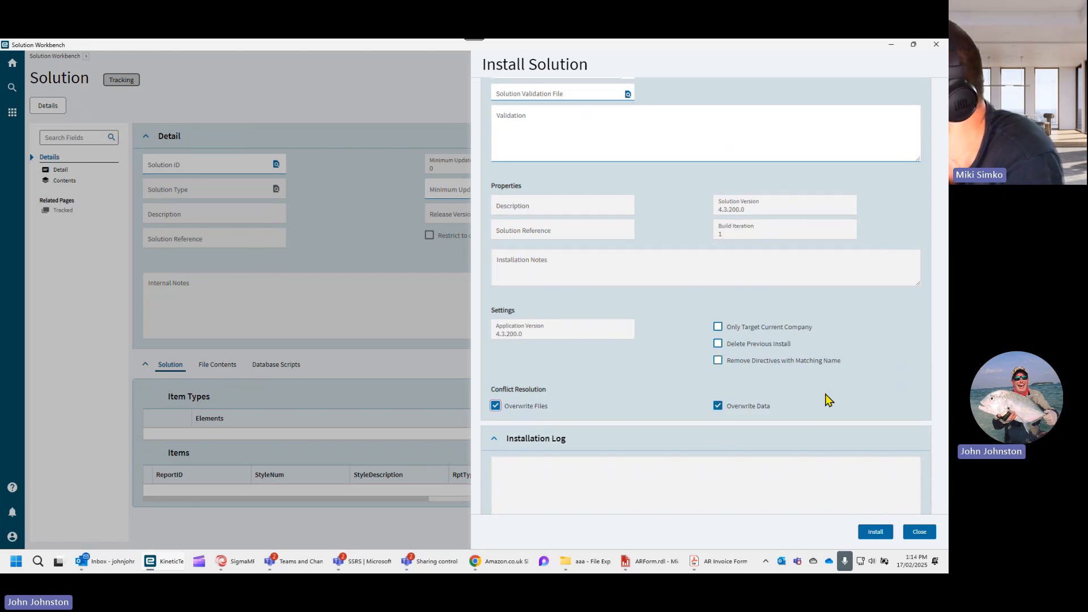
{"action": "scroll", "coordinate": [830, 400], "scroll_direction": "up", "scroll_amount": 4}
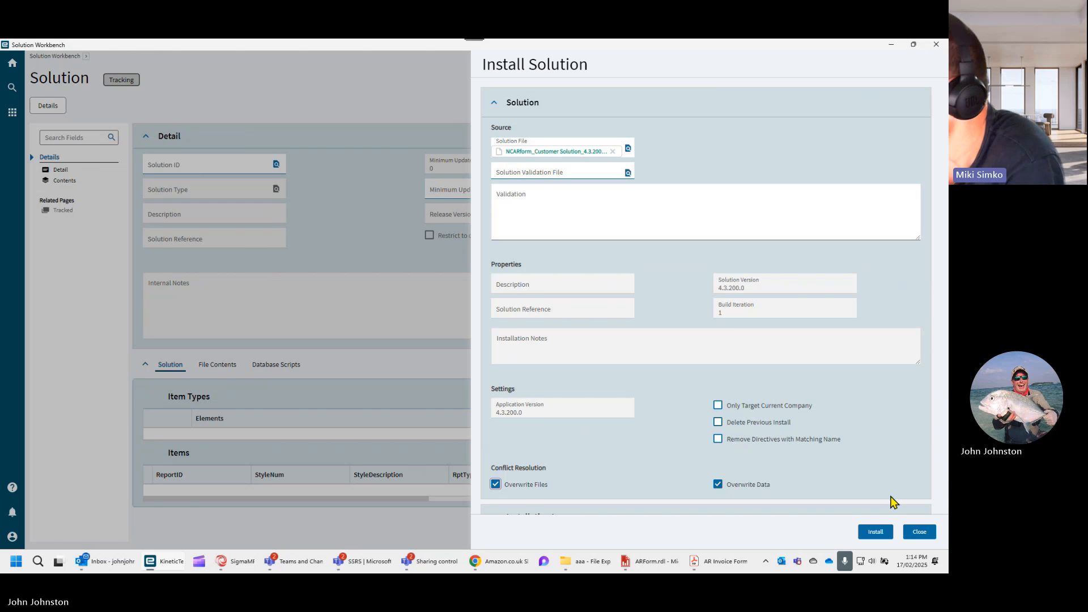
{"action": "left_click", "coordinate": [918, 532]}
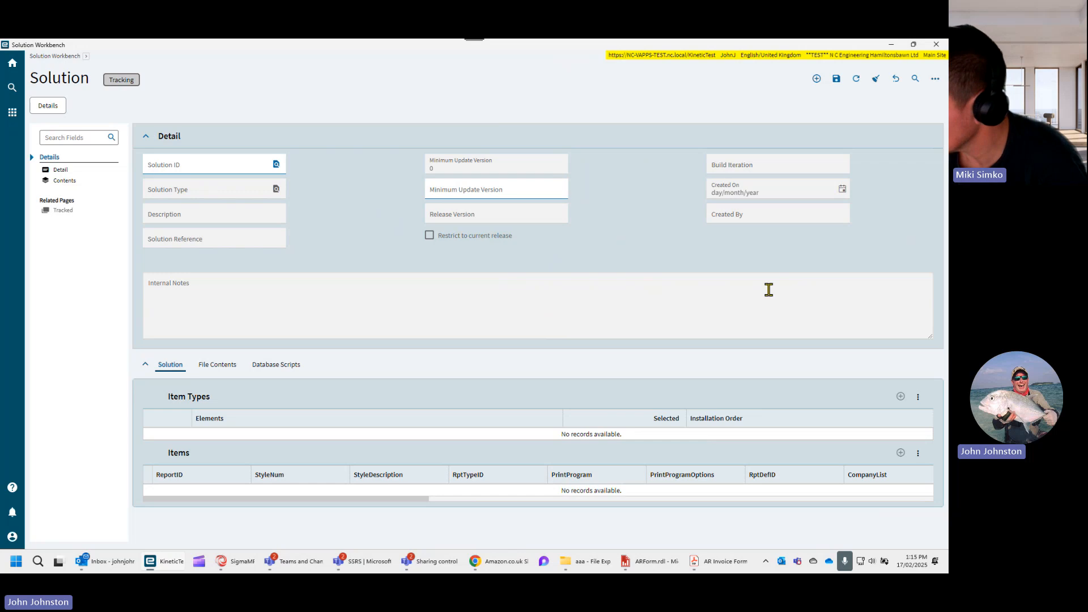
Leave the Solution Workbench for the home page and clear the "solution" menu search.
{"action": "left_click", "coordinate": [935, 89]}
{"action": "left_click", "coordinate": [789, 109]}
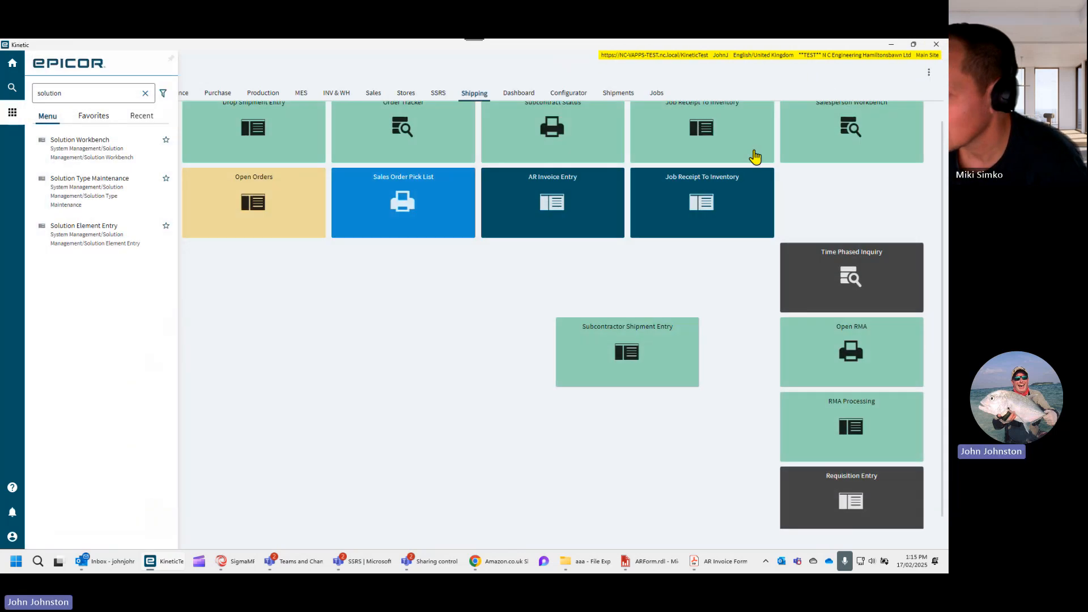
{"action": "left_click", "coordinate": [420, 317]}
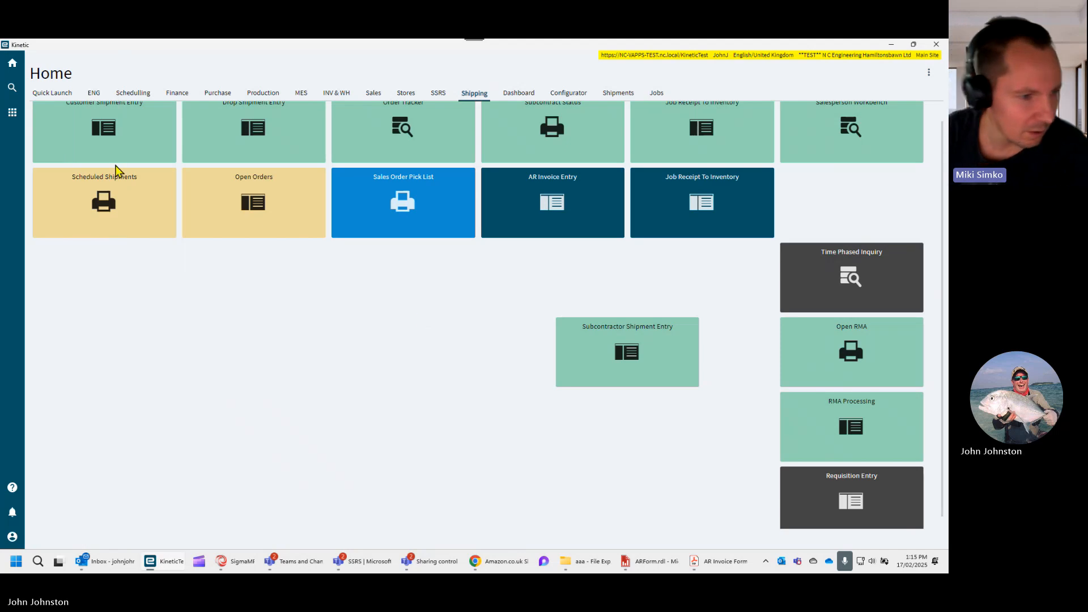
{"action": "left_click", "coordinate": [12, 117]}
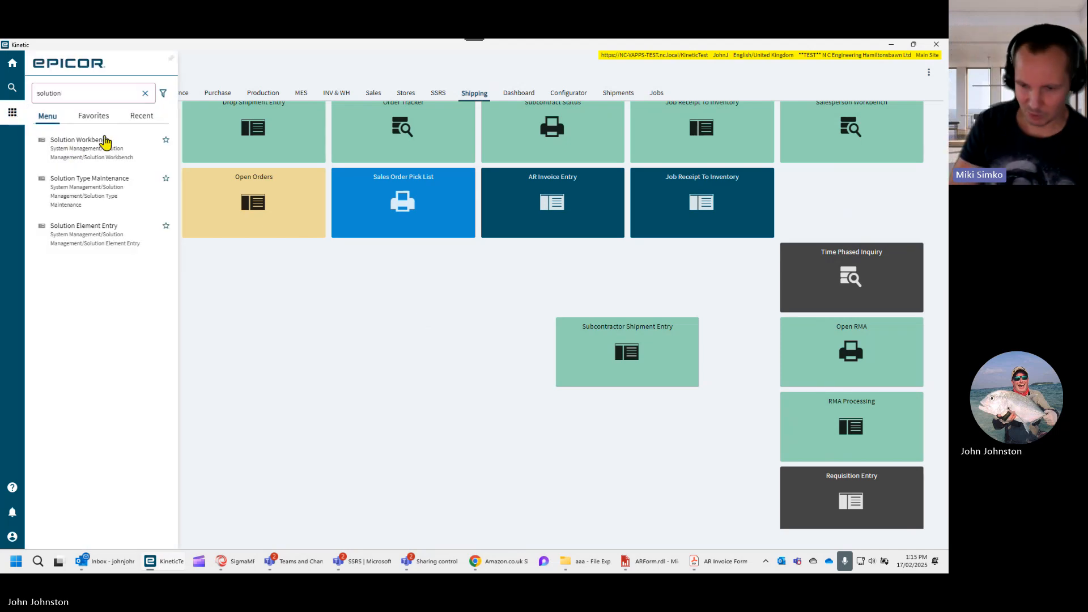
{"action": "left_click", "coordinate": [148, 92]}
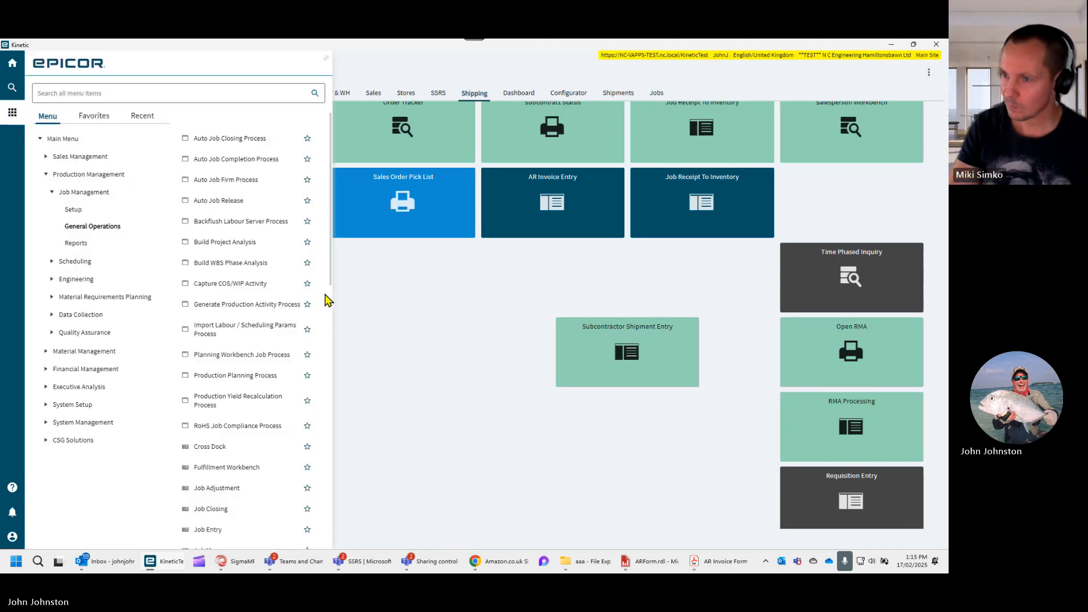
{"action": "left_click", "coordinate": [449, 327]}
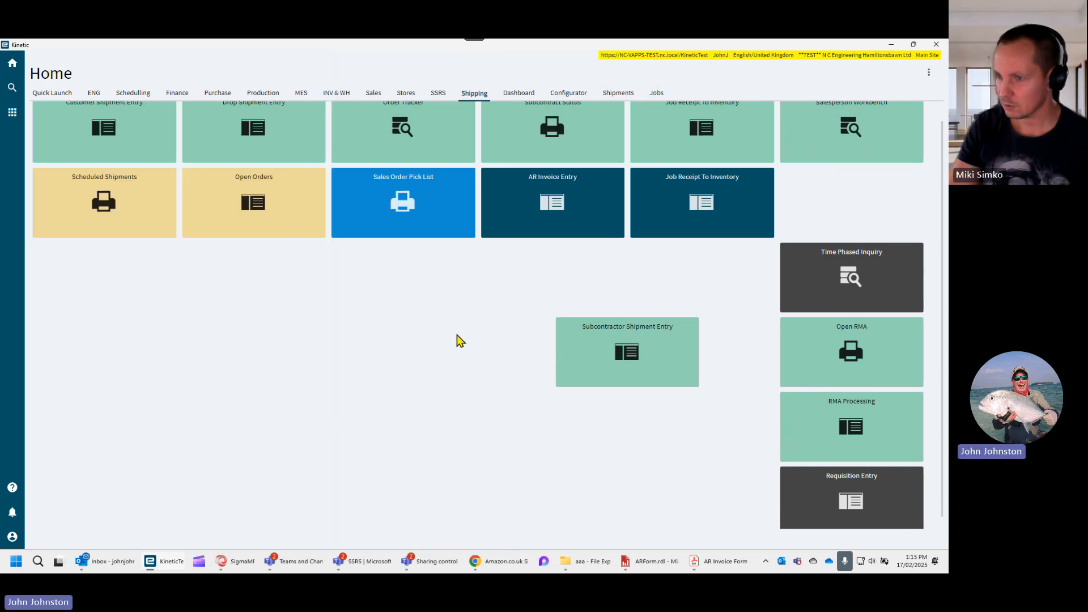
{"action": "scroll", "coordinate": [457, 336], "scroll_direction": "up", "scroll_amount": 1}
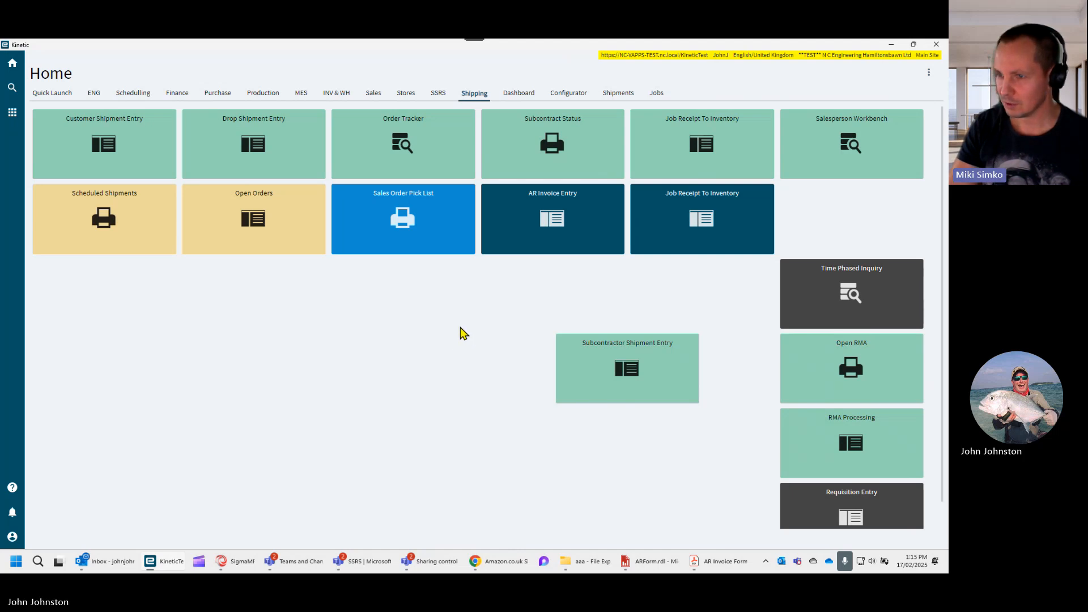
{"action": "left_click", "coordinate": [12, 113]}
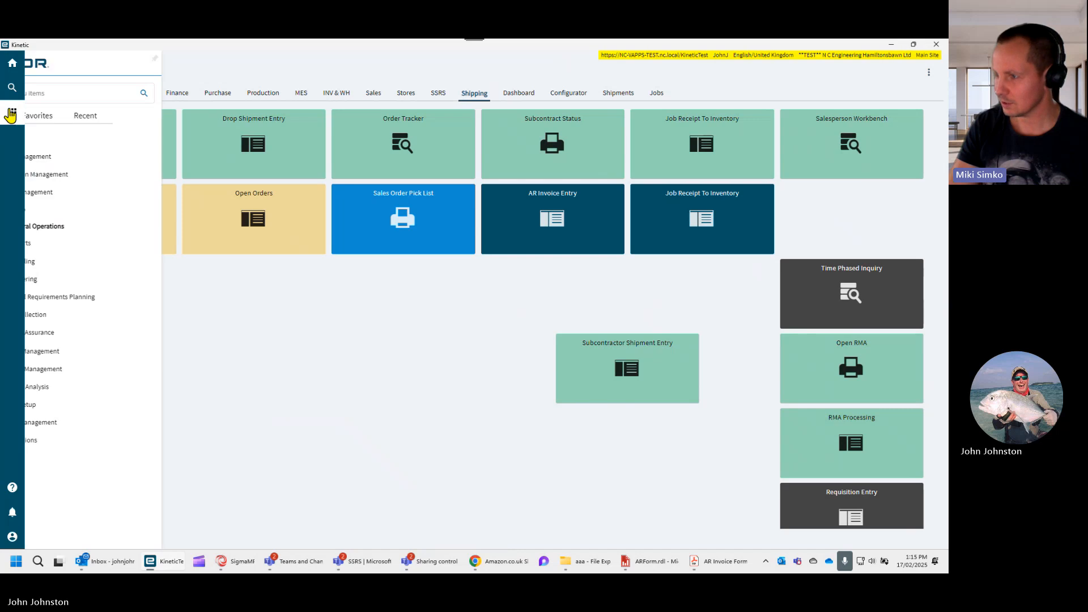
{"action": "left_click", "coordinate": [237, 322]}
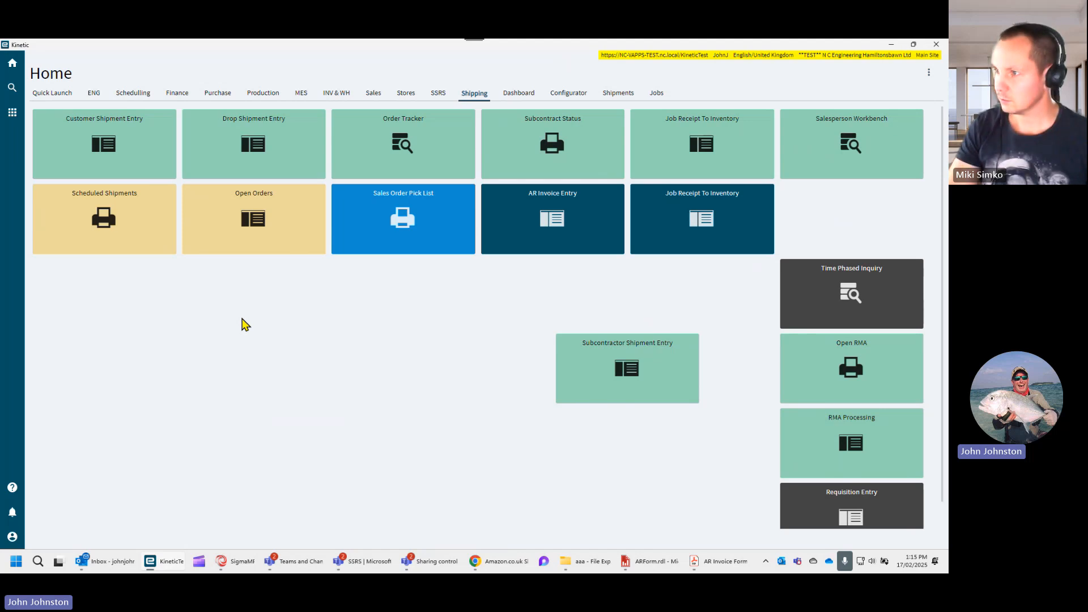
Search the menu for "cut", open the Cut List report to view its options, and return to the home page.
{"action": "left_click", "coordinate": [13, 113]}
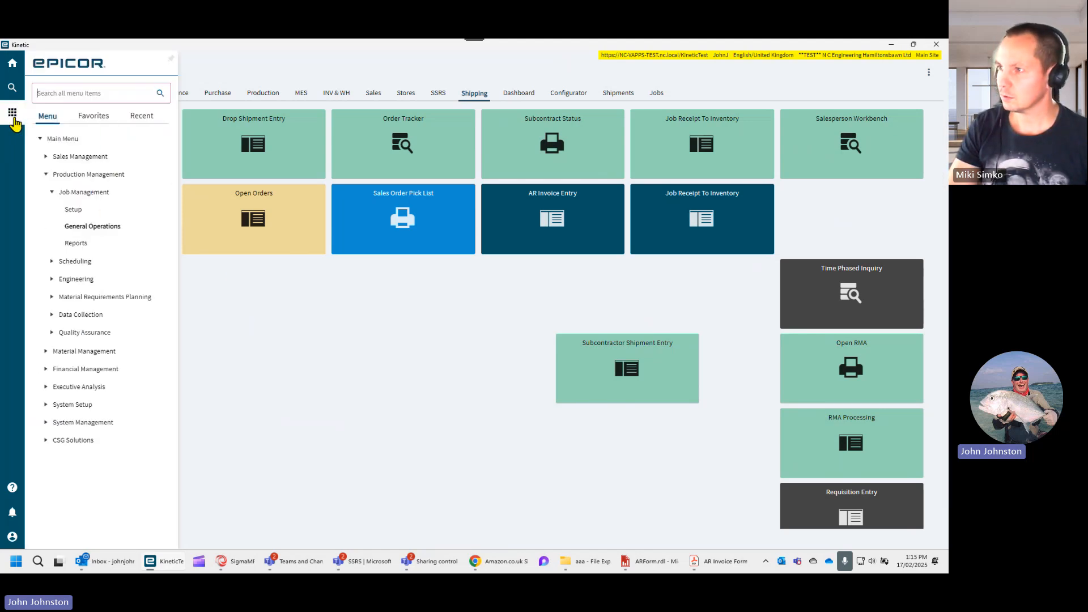
{"action": "type", "text": "cutting"}
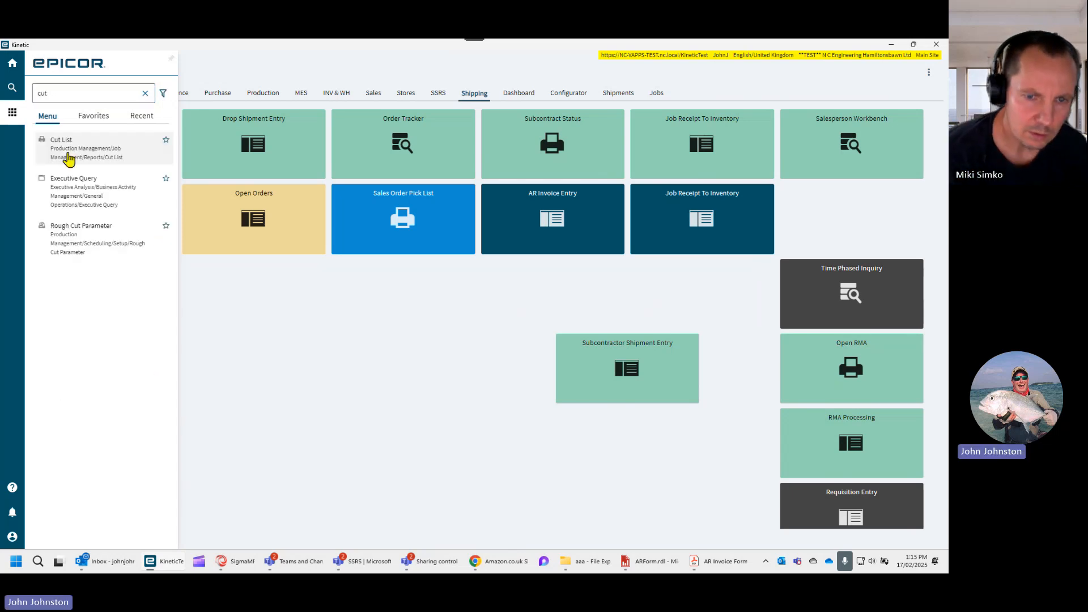
{"action": "left_click", "coordinate": [67, 150]}
{"action": "left_click", "coordinate": [792, 78]}
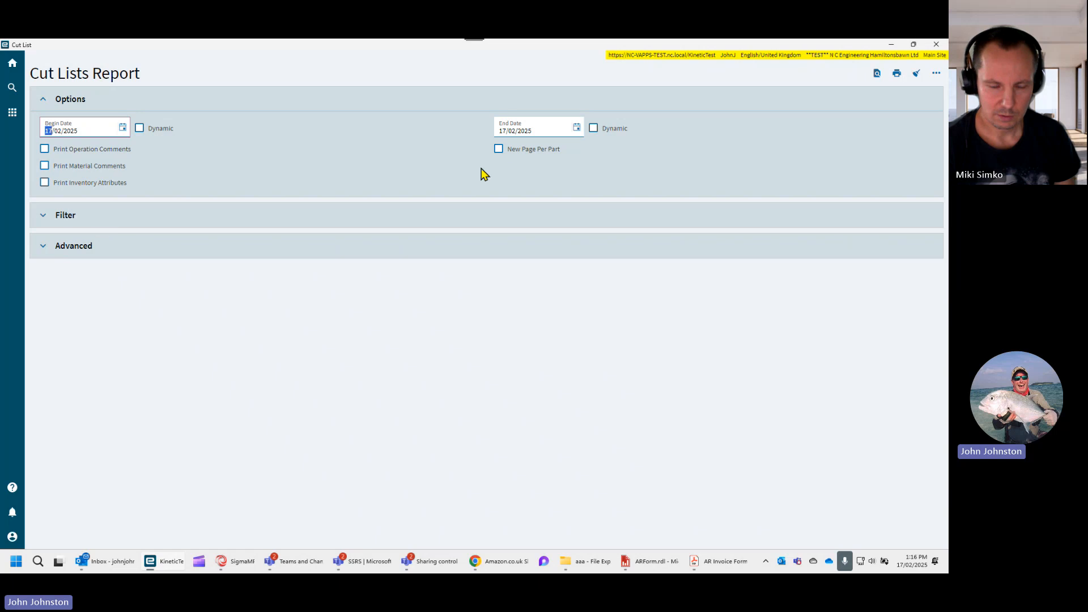
{"action": "left_click", "coordinate": [892, 45]}
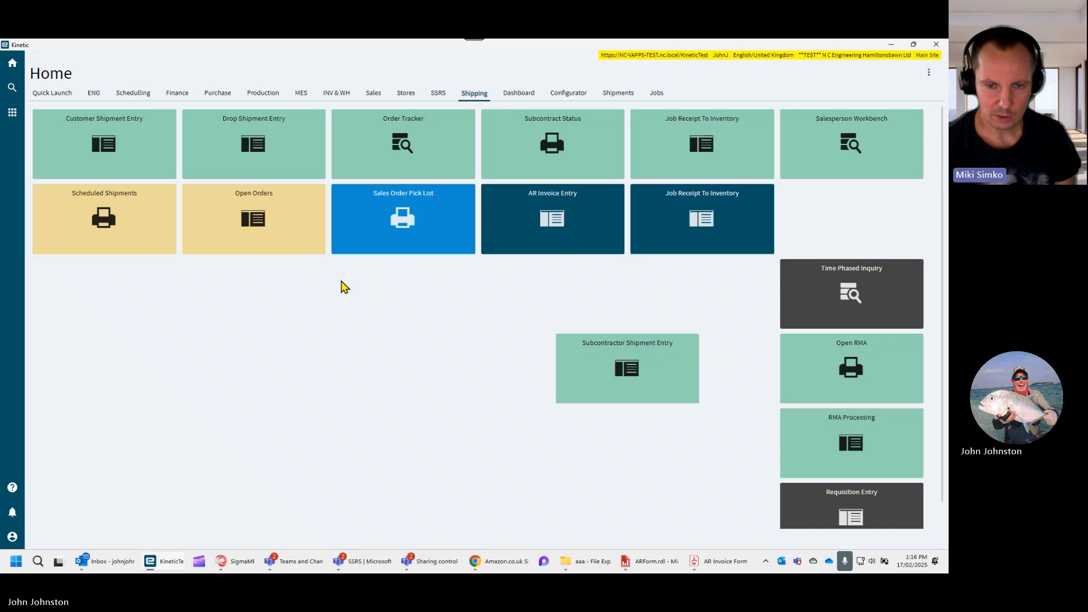
View the Job List by Department grid on the Jobs home page and check its grid options.
{"action": "left_click", "coordinate": [652, 100]}
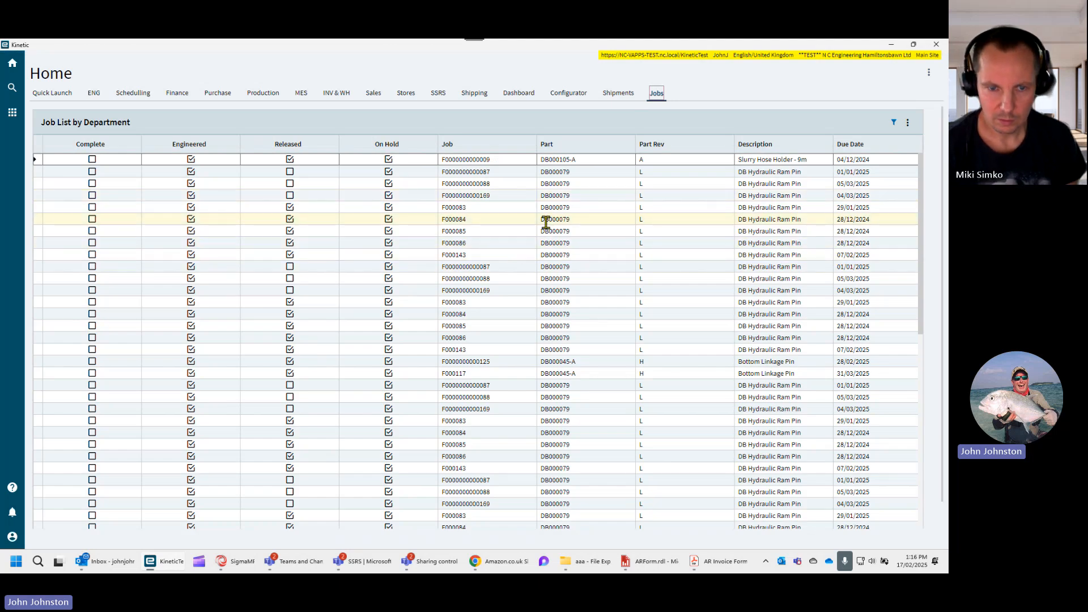
{"action": "scroll", "coordinate": [488, 251], "scroll_direction": "down", "scroll_amount": 3}
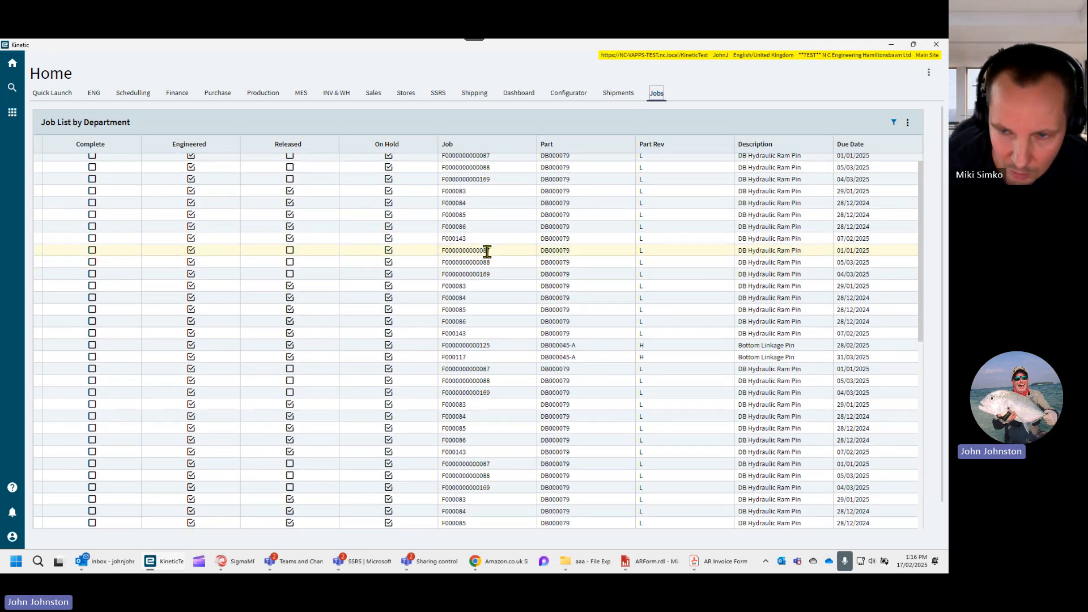
{"action": "scroll", "coordinate": [487, 251], "scroll_direction": "up", "scroll_amount": 1}
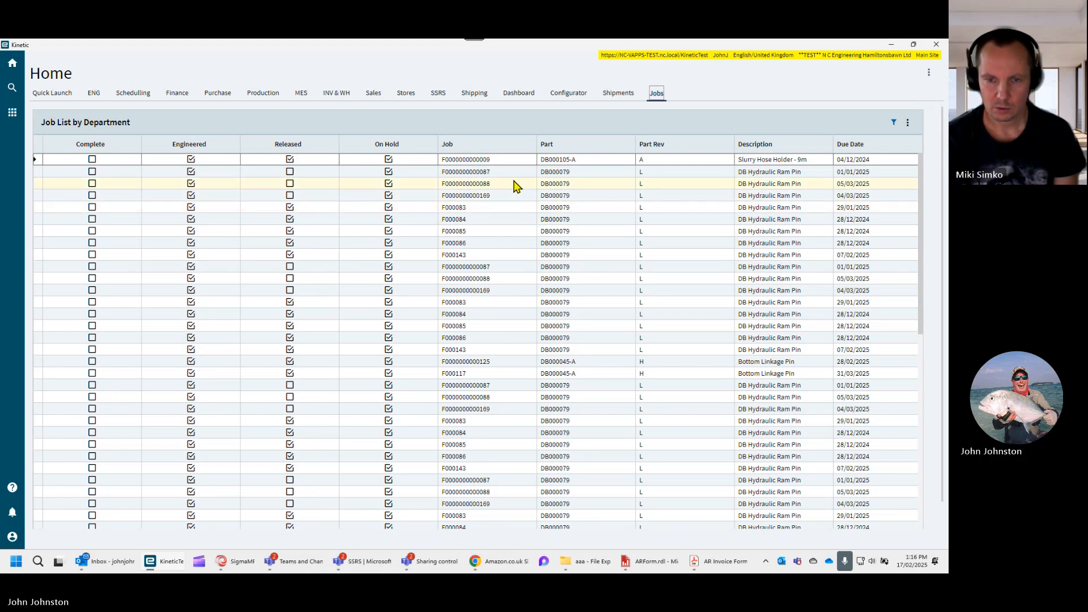
{"action": "left_click", "coordinate": [907, 122]}
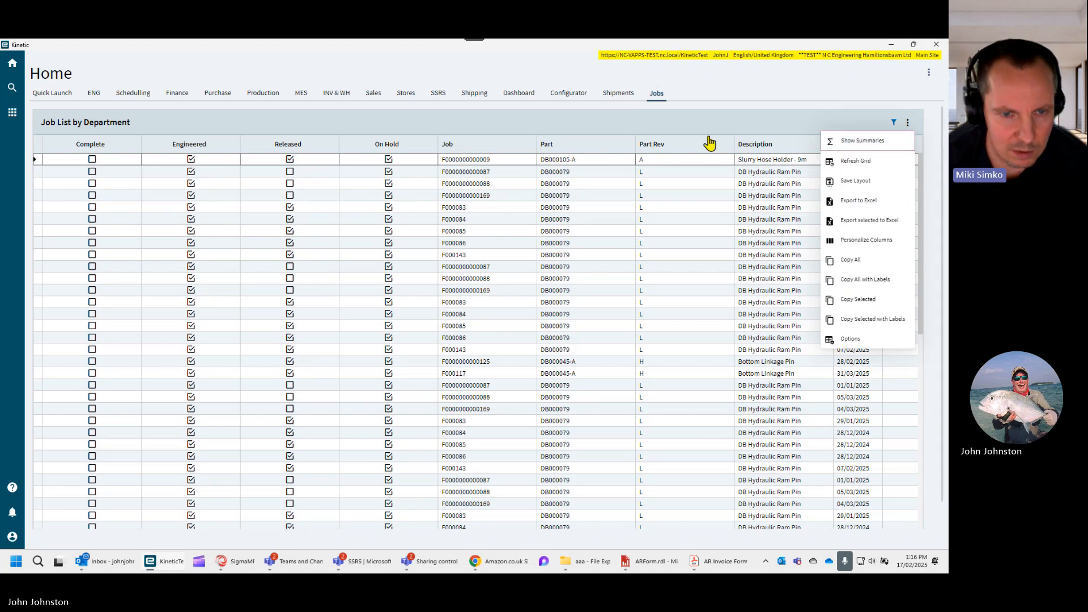
{"action": "left_click", "coordinate": [703, 89]}
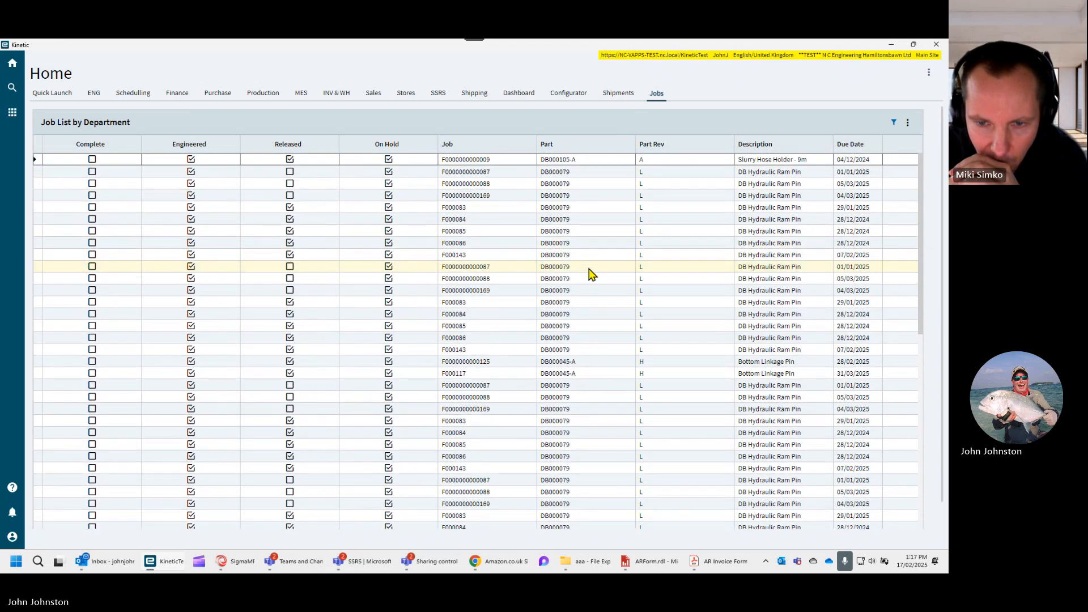
Search the menu for "baq" and open Business Activity Query (BAQ) in a maximized window.
{"action": "left_click", "coordinate": [5, 116]}
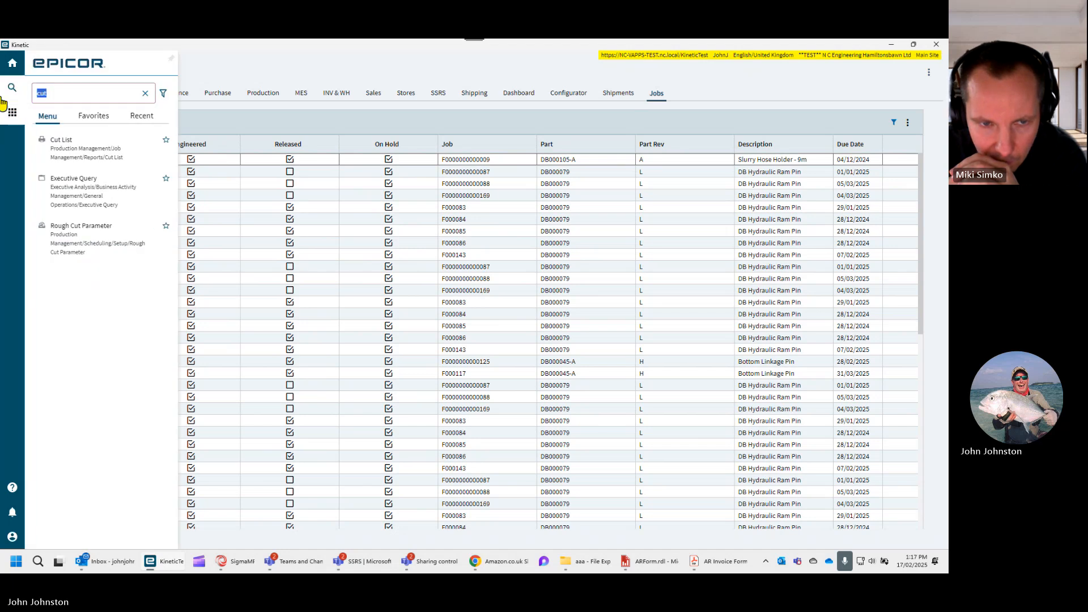
{"action": "type", "text": "baq"}
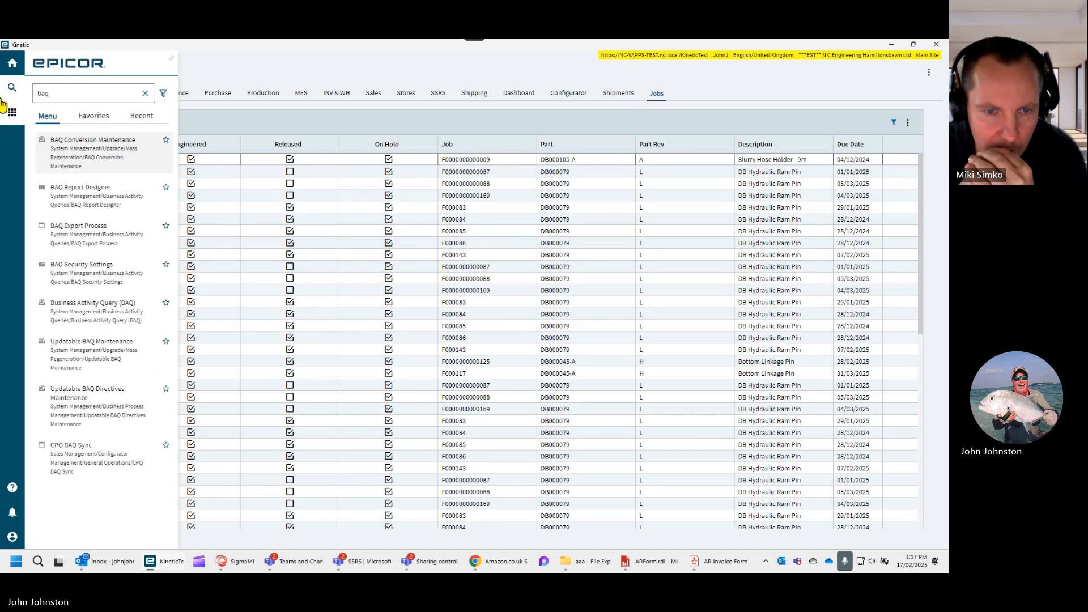
{"action": "left_click", "coordinate": [84, 306]}
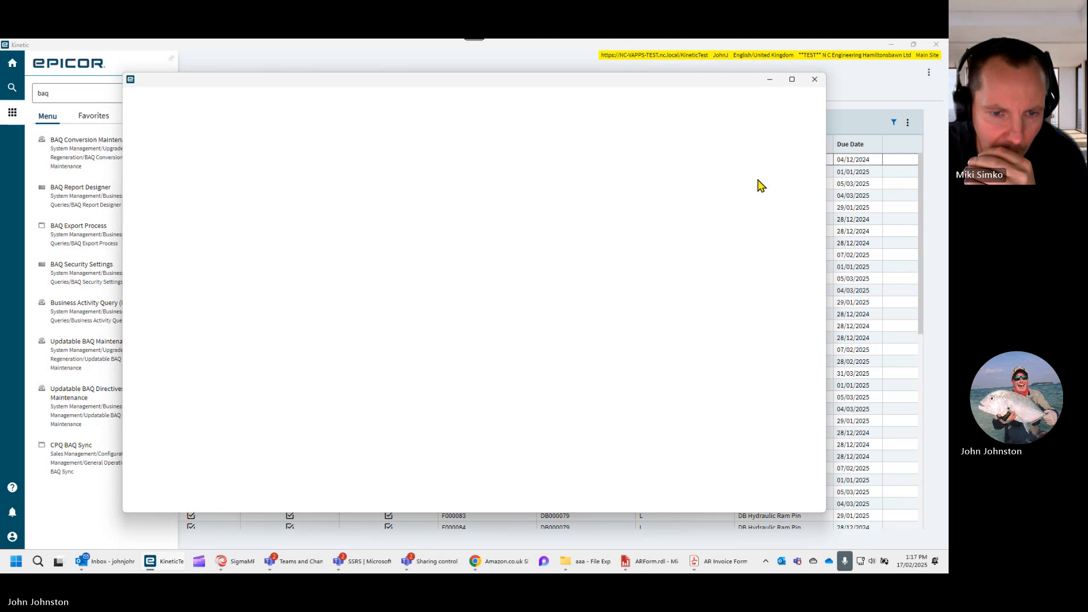
{"action": "left_click", "coordinate": [792, 79]}
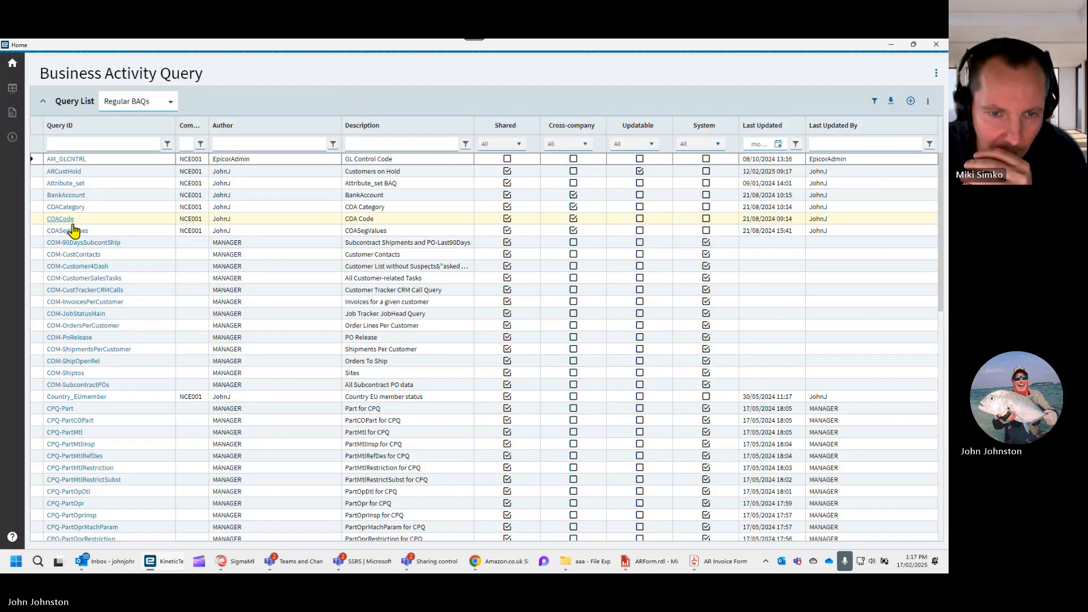
Sort the query list by last updated date, newest first, and open the JobList query.
{"action": "left_click", "coordinate": [762, 125]}
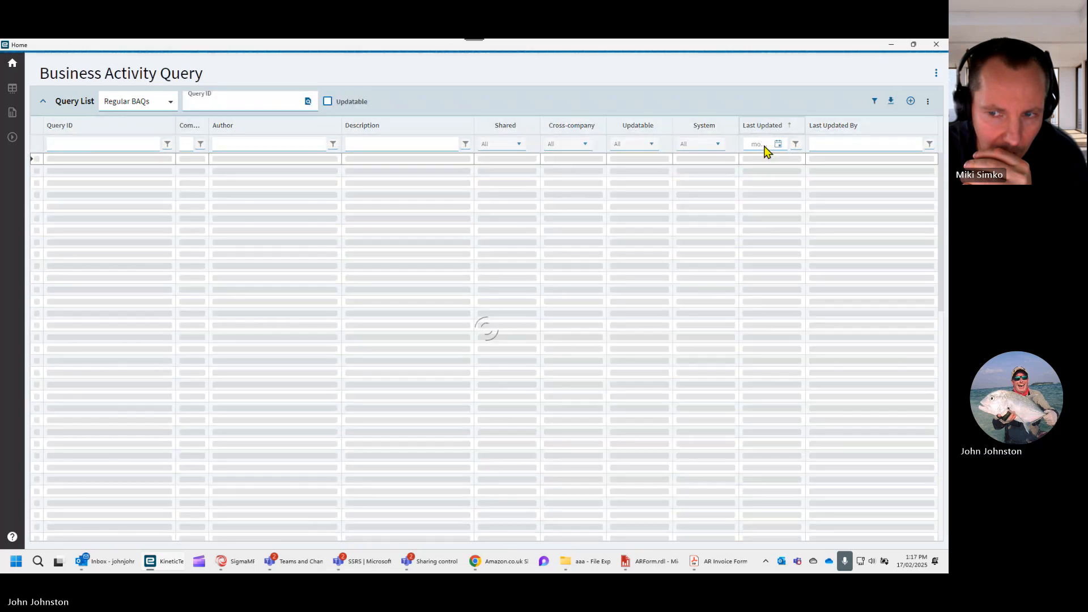
{"action": "left_click", "coordinate": [765, 127]}
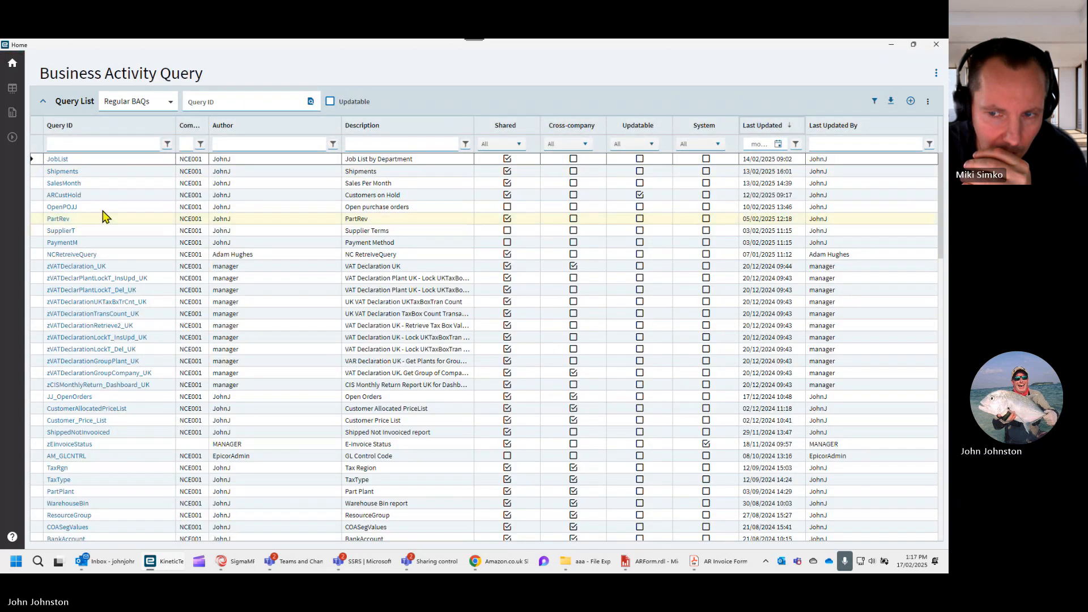
{"action": "left_click", "coordinate": [58, 159]}
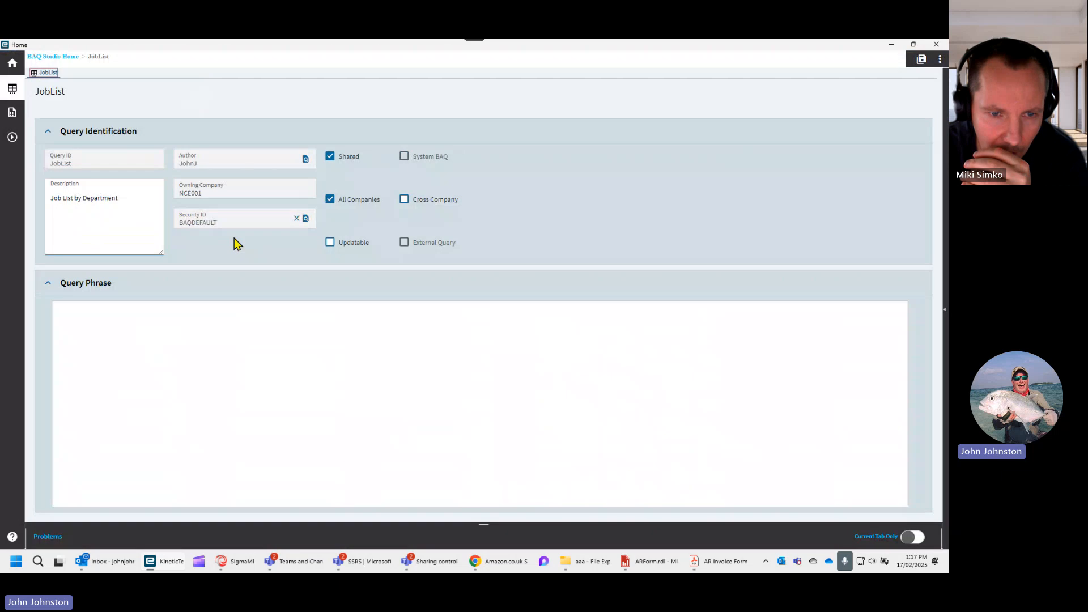
Open the JobList query's top-level diagram and inspect the JobOper table's criteria and its relation to Part.
{"action": "left_click", "coordinate": [19, 117]}
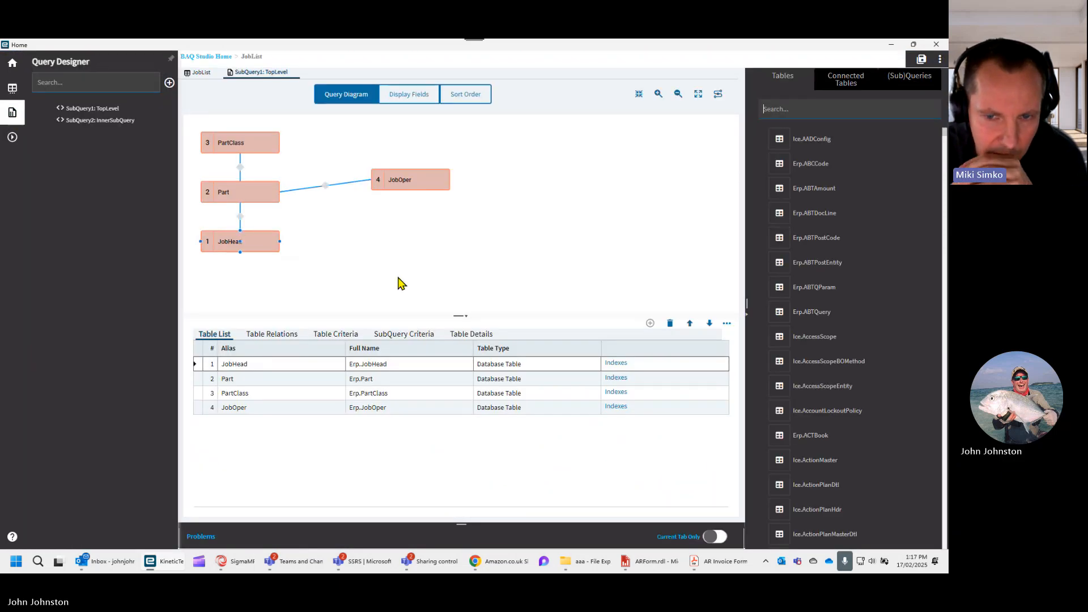
{"action": "left_click", "coordinate": [394, 187]}
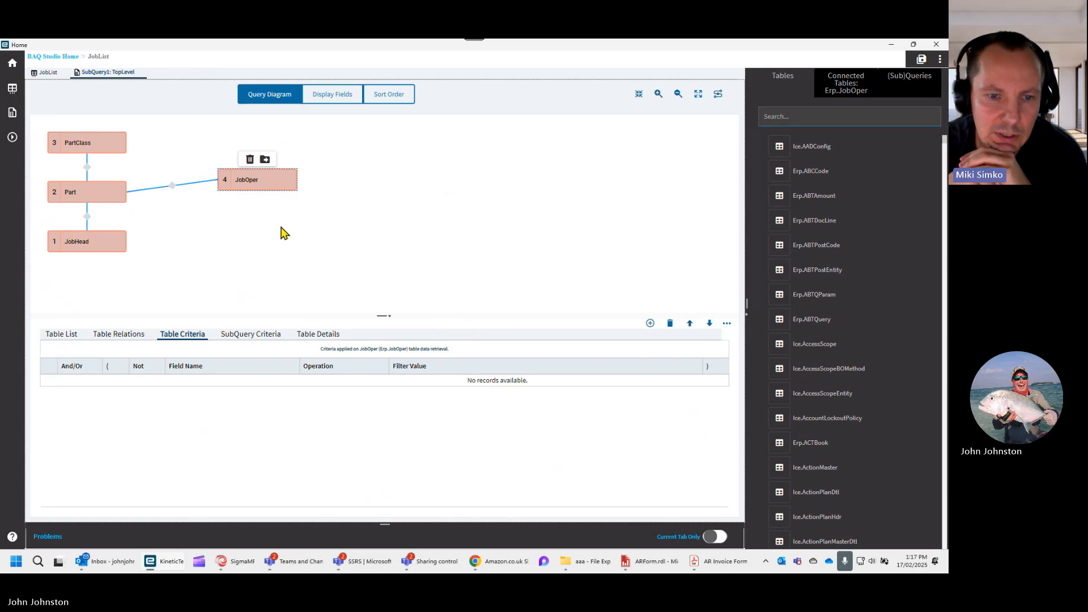
{"action": "left_click", "coordinate": [207, 275]}
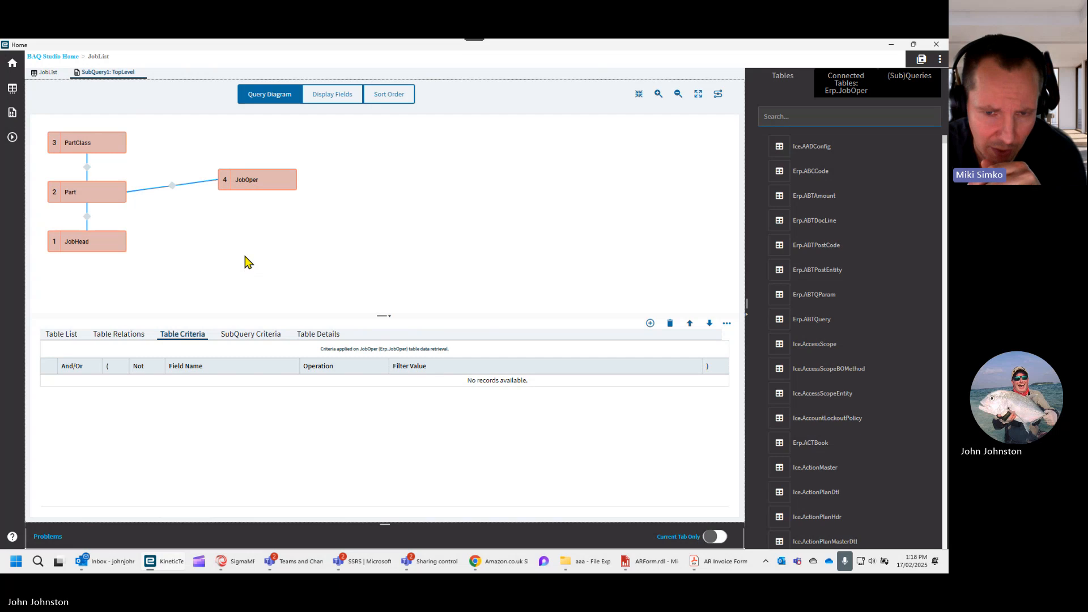
{"action": "left_click", "coordinate": [173, 186]}
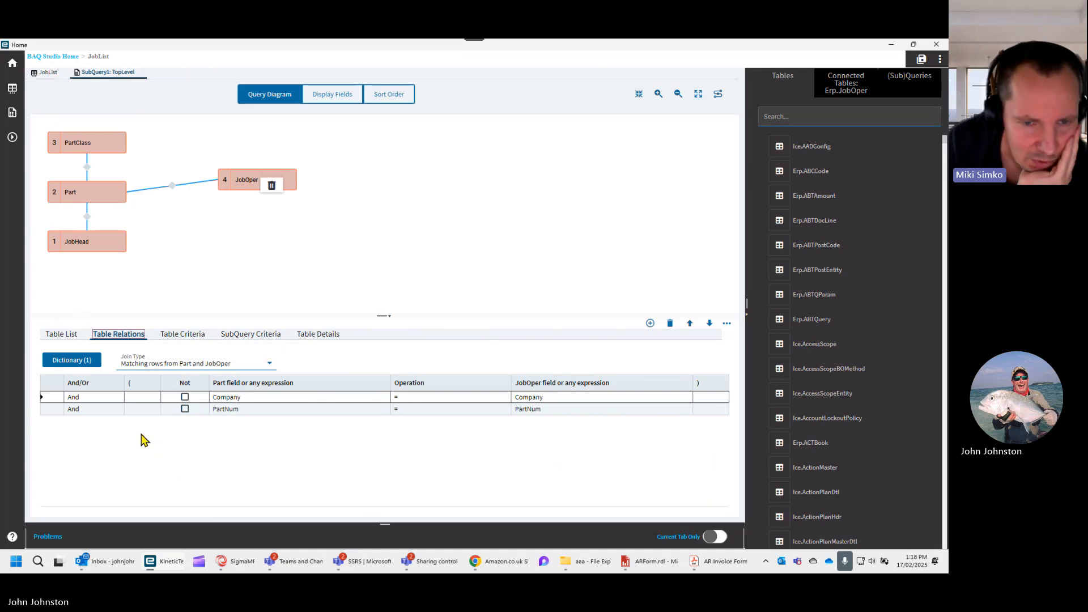
Remove the Company condition from the relation between Part and JobOper.
{"action": "left_click", "coordinate": [670, 323]}
{"action": "left_click", "coordinate": [555, 330]}
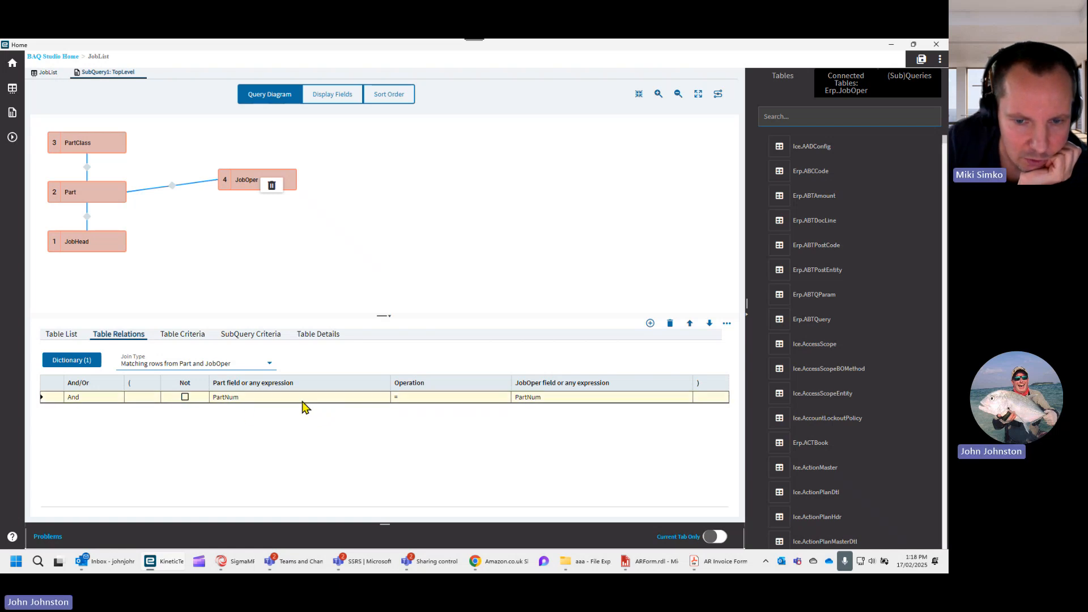
{"action": "left_click", "coordinate": [267, 398]}
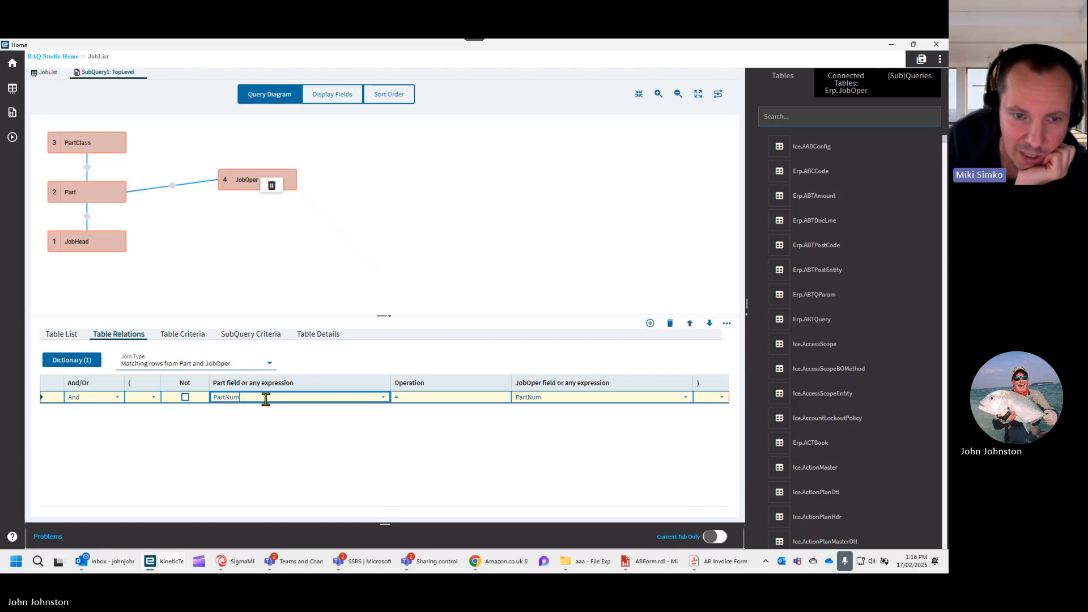
Replace the Part to JobOper relation with one linking JobHead to JobOper on Company and JobNum.
{"action": "left_click", "coordinate": [155, 194]}
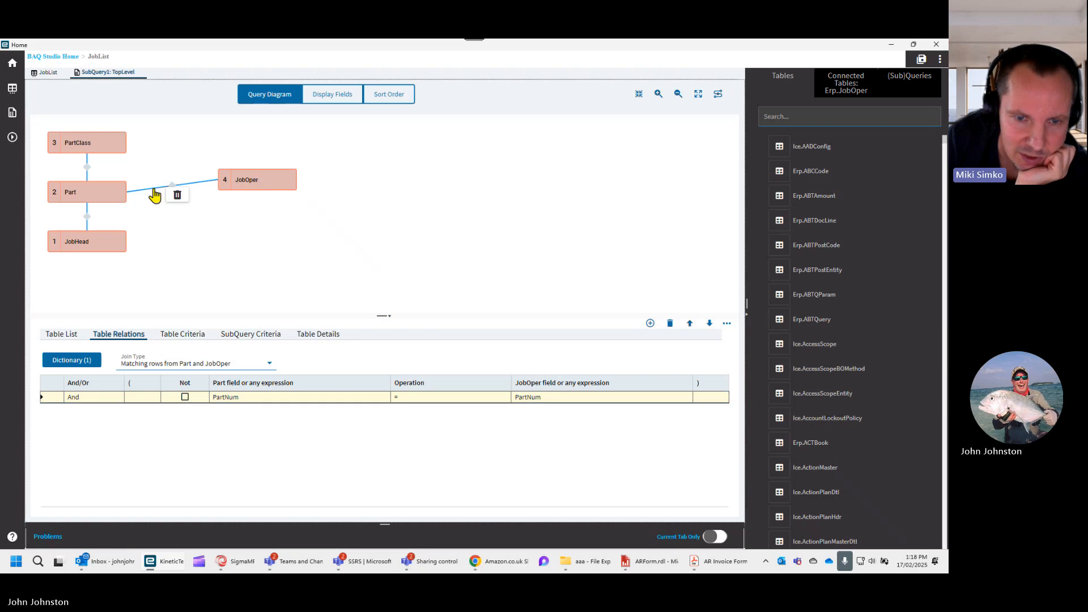
{"action": "left_click", "coordinate": [178, 195]}
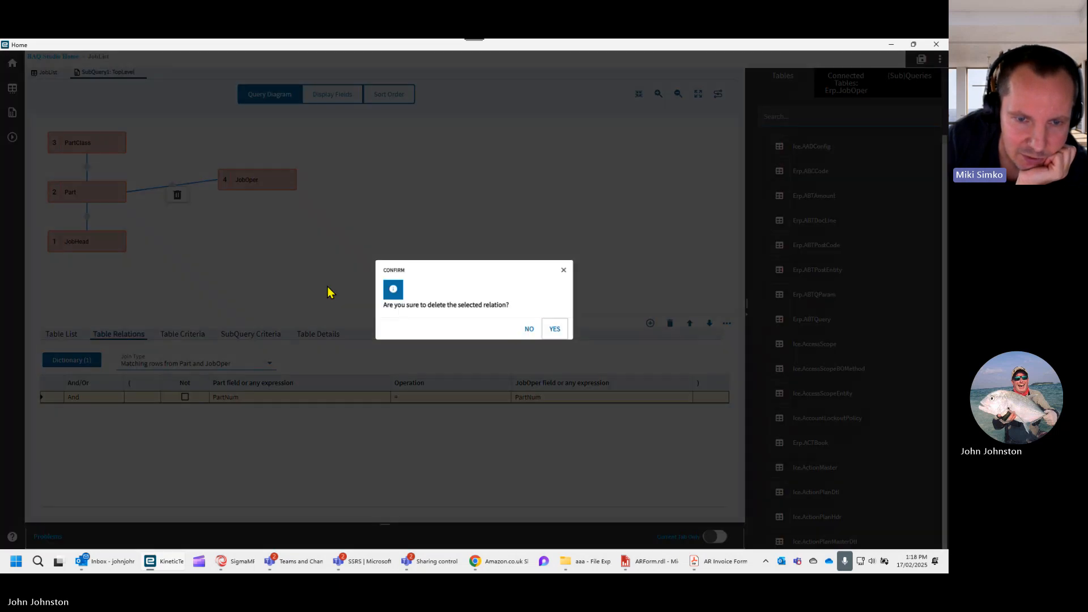
{"action": "left_click", "coordinate": [555, 329]}
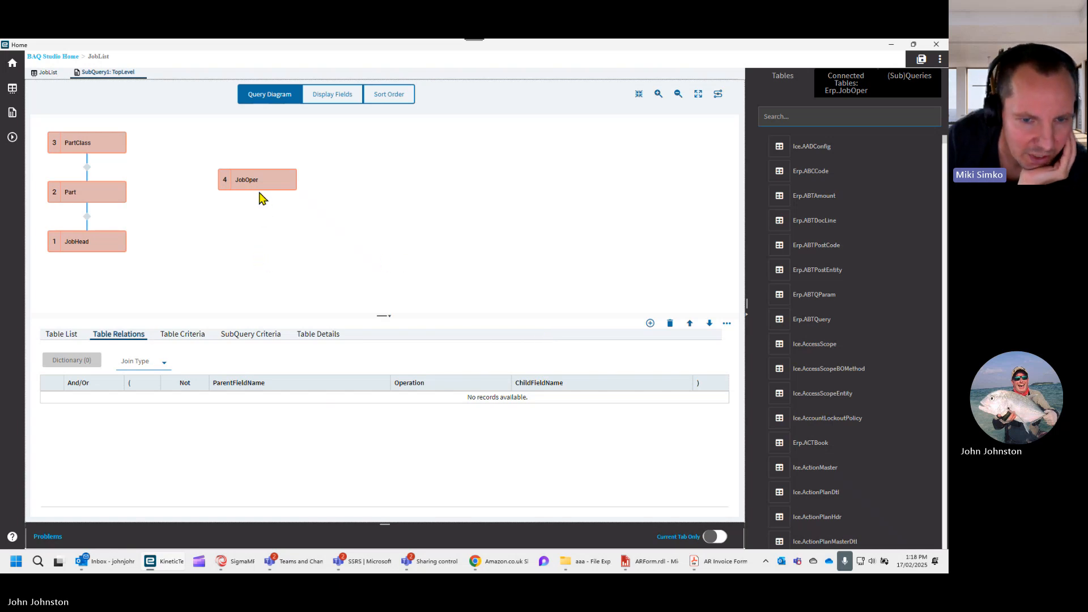
{"action": "mouse_move", "coordinate": [248, 189]}
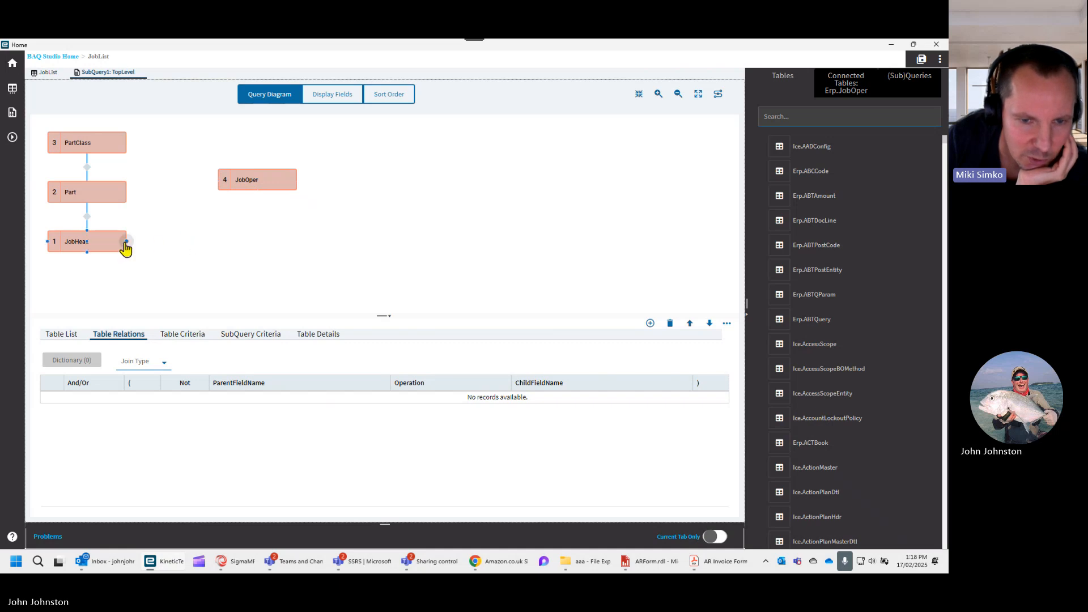
{"action": "left_click_drag", "start_coordinate": [126, 244], "coordinate": [220, 182]}
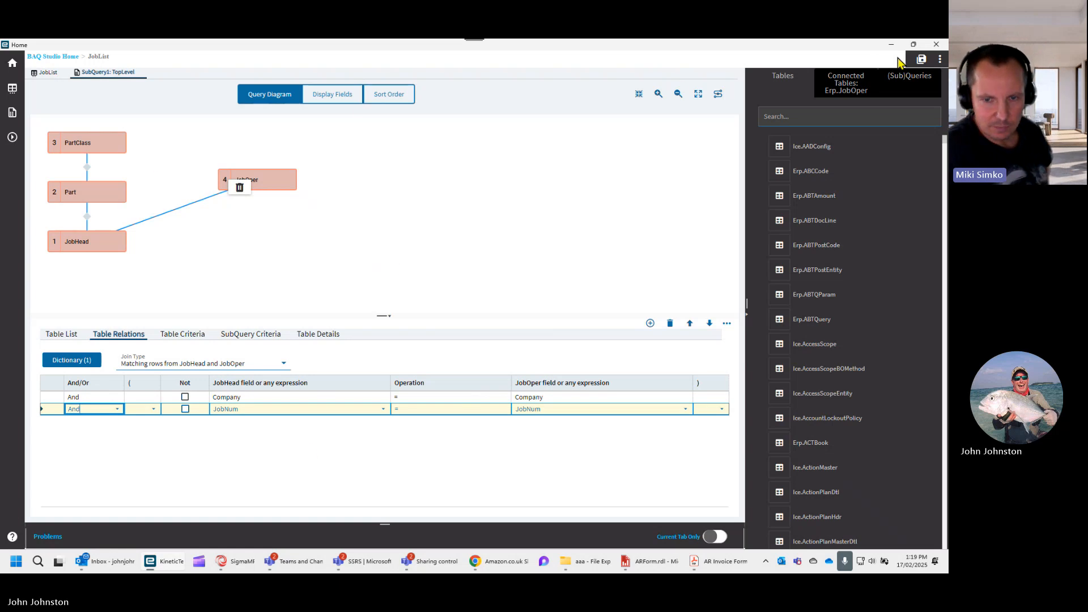
Test the entire JobList query with all rows returned, and examine the jobs' operation, quantity per parent and machine columns.
{"action": "left_click", "coordinate": [12, 137]}
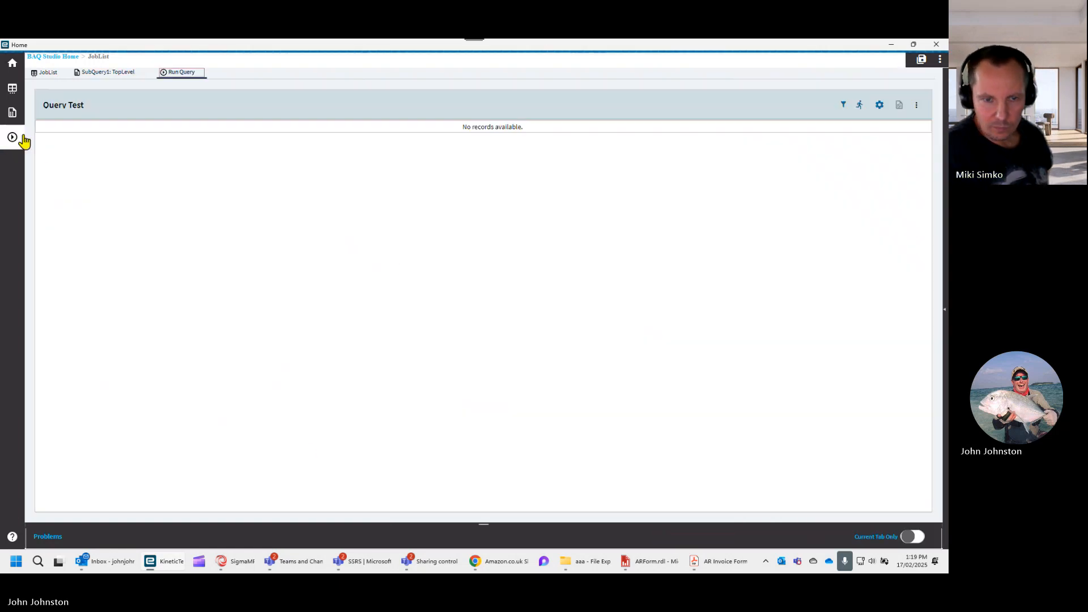
{"action": "left_click", "coordinate": [445, 104]}
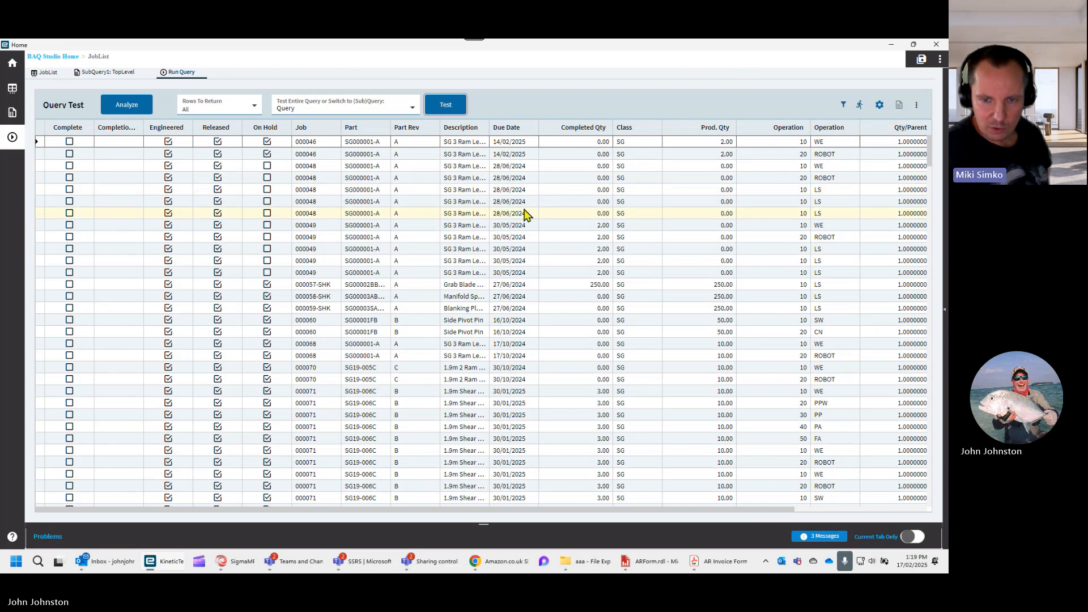
{"action": "left_click_drag", "start_coordinate": [858, 130], "coordinate": [877, 129]}
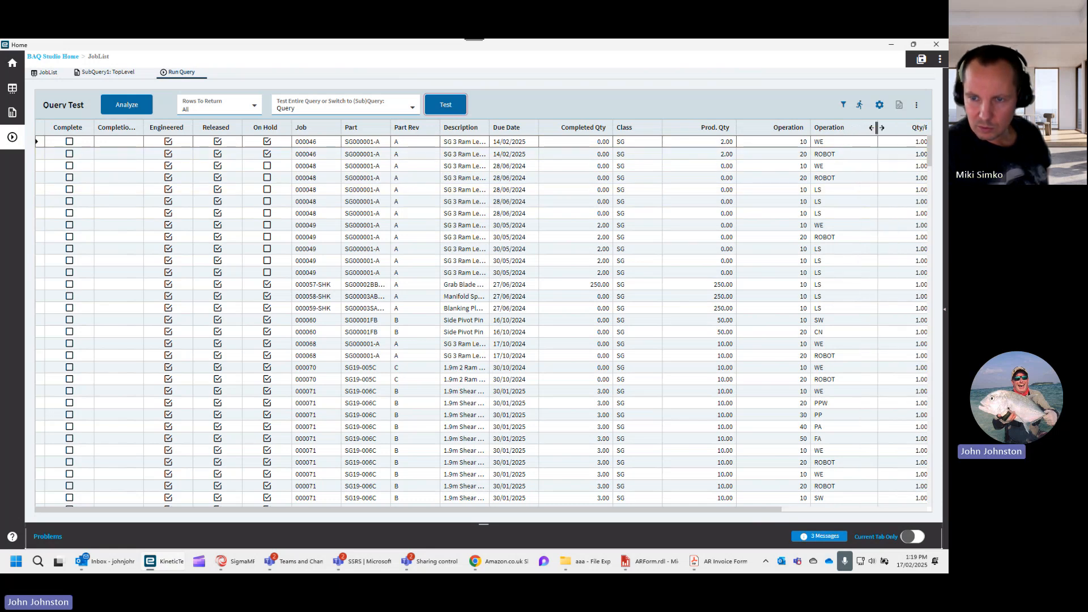
{"action": "scroll", "coordinate": [843, 321], "scroll_direction": "down", "scroll_amount": 1}
{"action": "left_click_drag", "start_coordinate": [692, 508], "coordinate": [785, 509]}
{"action": "scroll", "coordinate": [423, 295], "scroll_direction": "up", "scroll_amount": 1}
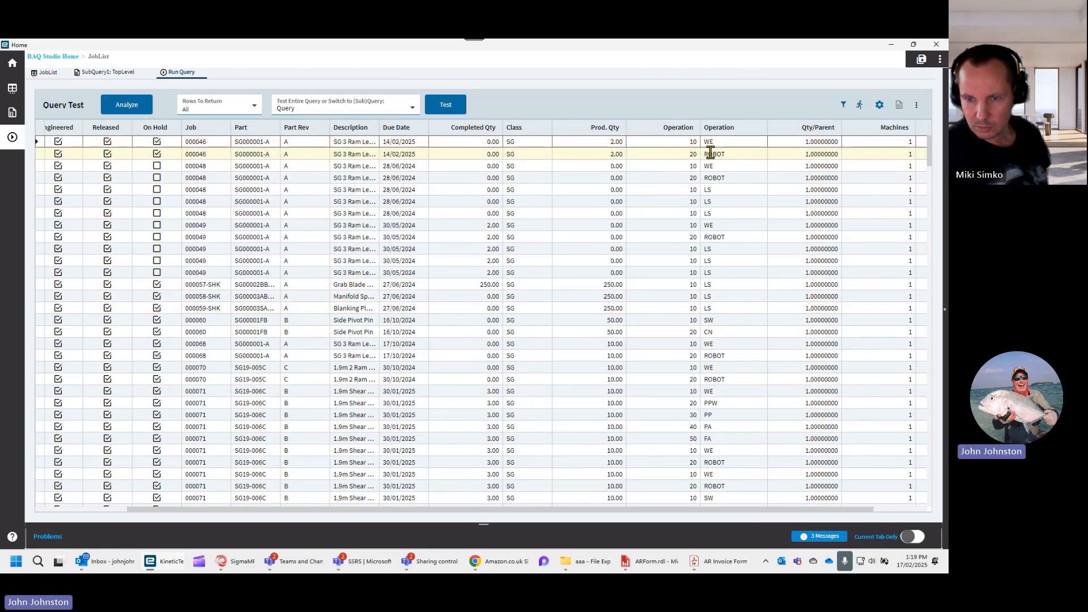
{"action": "scroll", "coordinate": [736, 313], "scroll_direction": "down", "scroll_amount": 4}
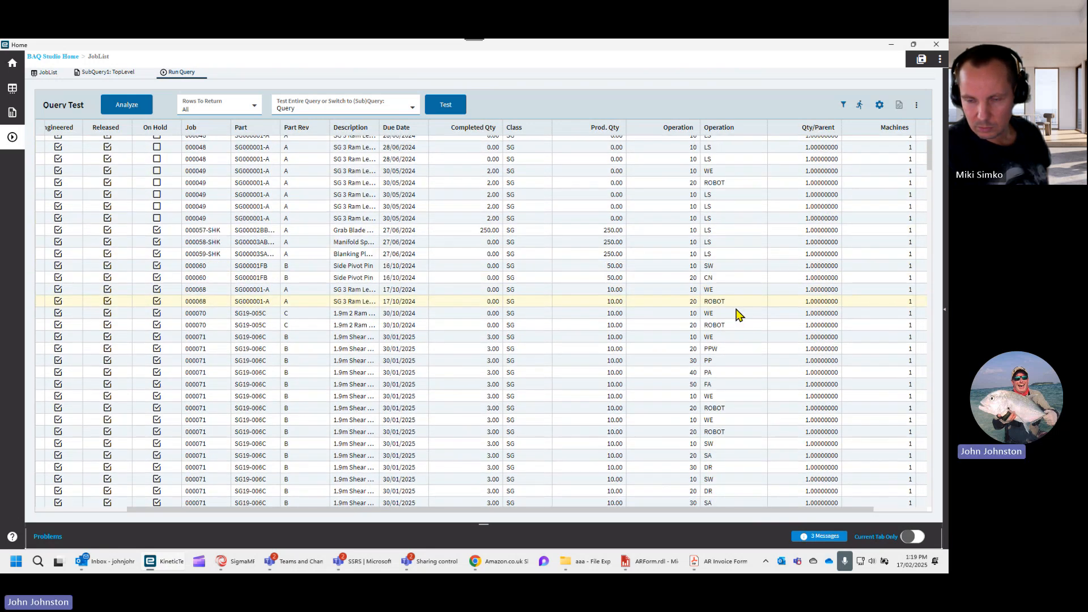
{"action": "scroll", "coordinate": [741, 316], "scroll_direction": "down", "scroll_amount": 1}
{"action": "scroll", "coordinate": [720, 354], "scroll_direction": "down", "scroll_amount": 6}
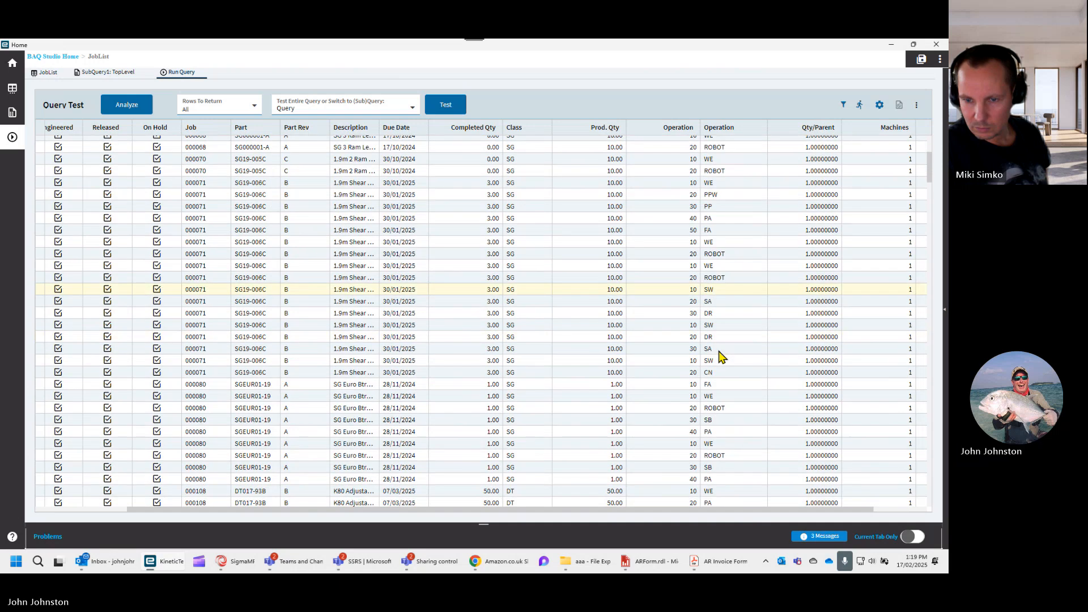
{"action": "scroll", "coordinate": [719, 348], "scroll_direction": "up", "scroll_amount": 4}
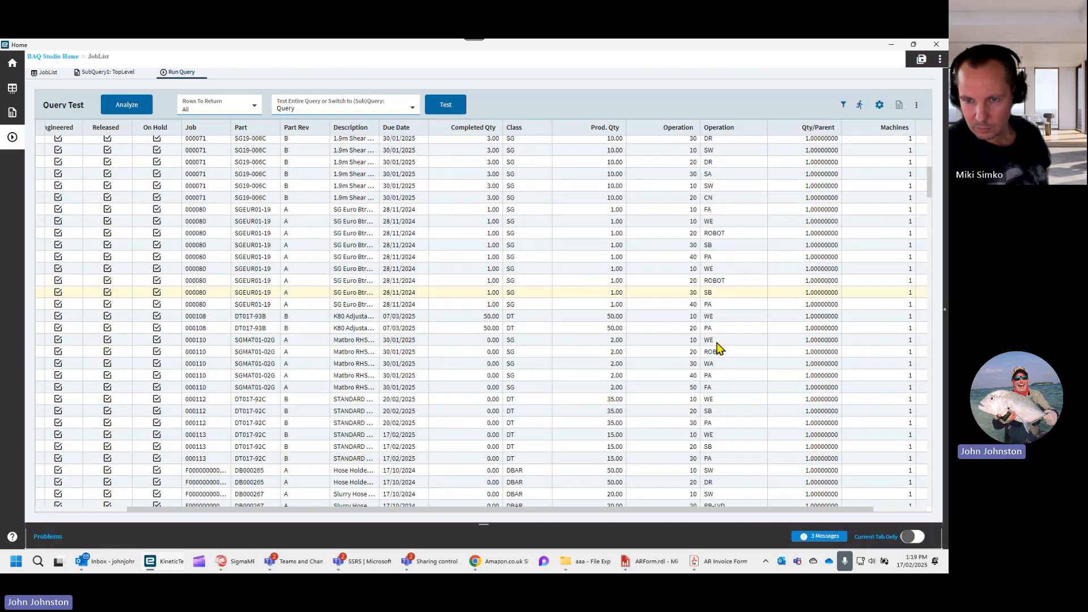
{"action": "scroll", "coordinate": [719, 346], "scroll_direction": "up", "scroll_amount": 2}
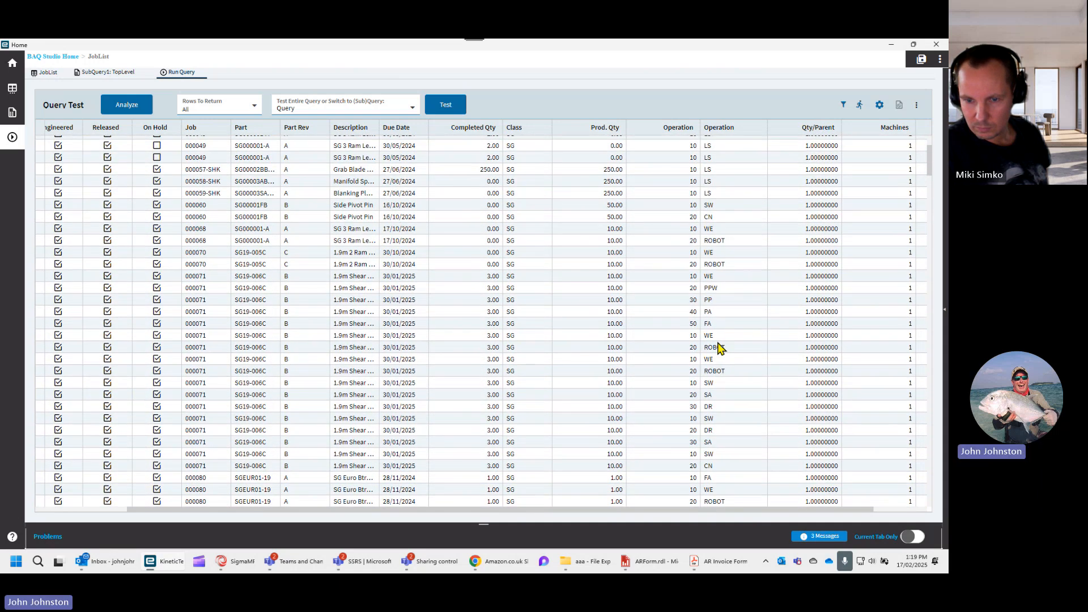
{"action": "scroll", "coordinate": [713, 301], "scroll_direction": "up", "scroll_amount": 4}
{"action": "scroll", "coordinate": [713, 299], "scroll_direction": "up", "scroll_amount": 1}
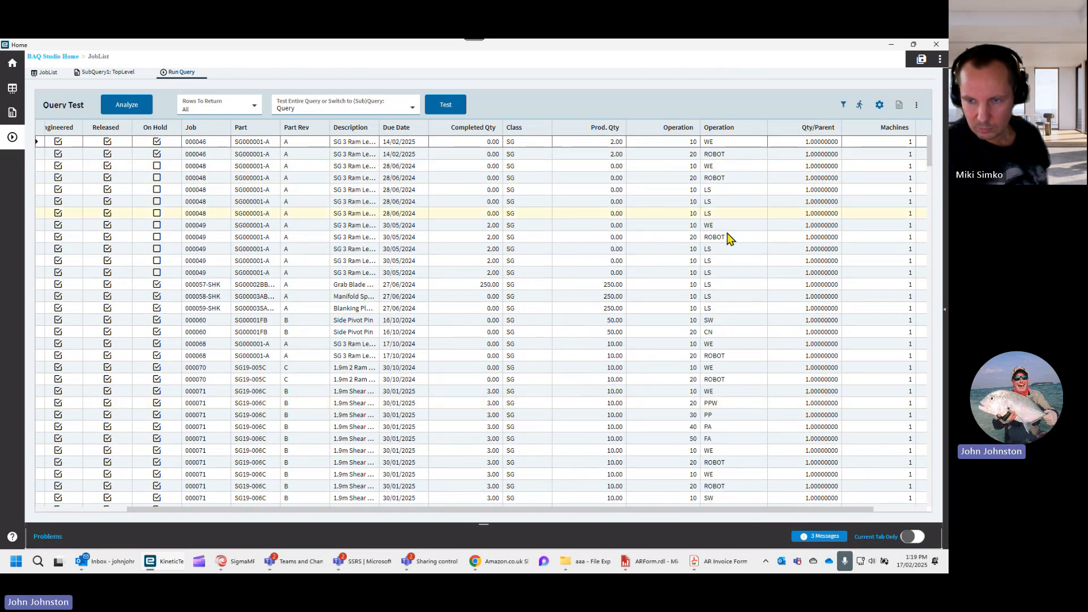
{"action": "scroll", "coordinate": [737, 272], "scroll_direction": "down", "scroll_amount": 10}
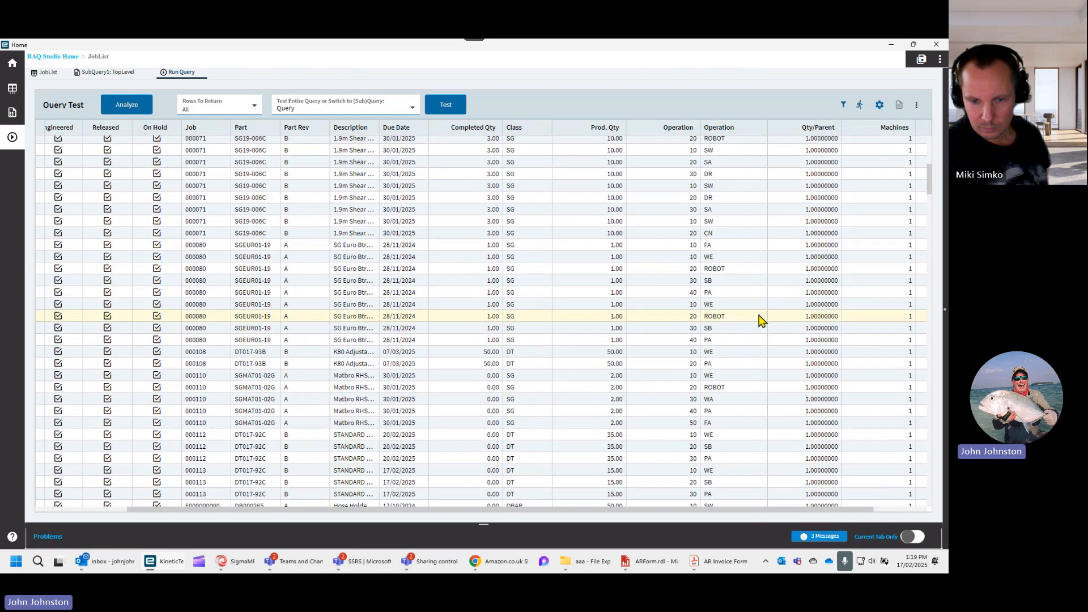
{"action": "scroll", "coordinate": [759, 319], "scroll_direction": "down", "scroll_amount": 7}
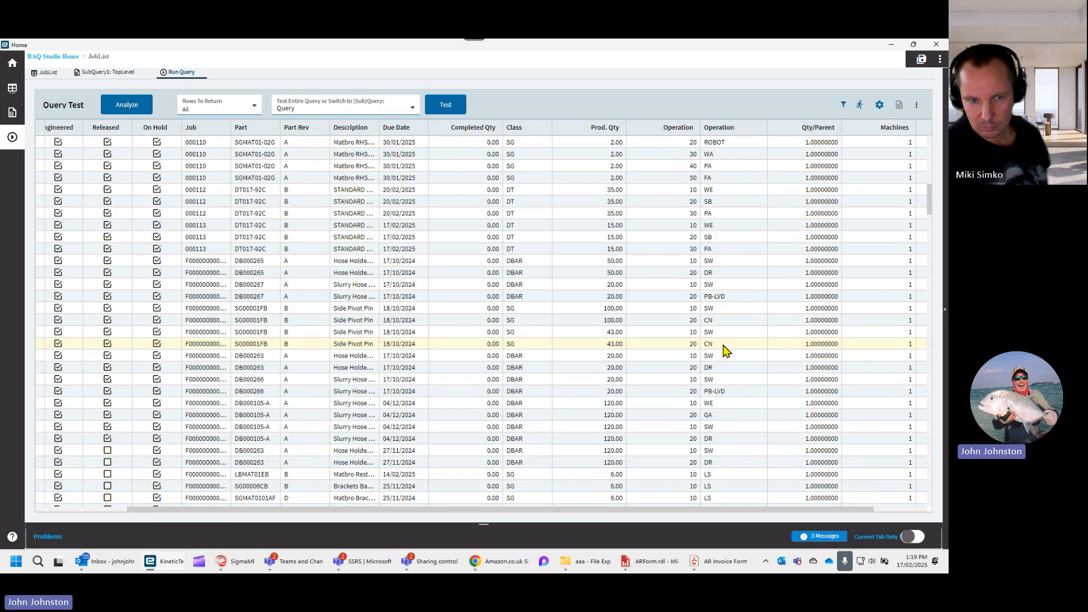
{"action": "left_click", "coordinate": [724, 345]}
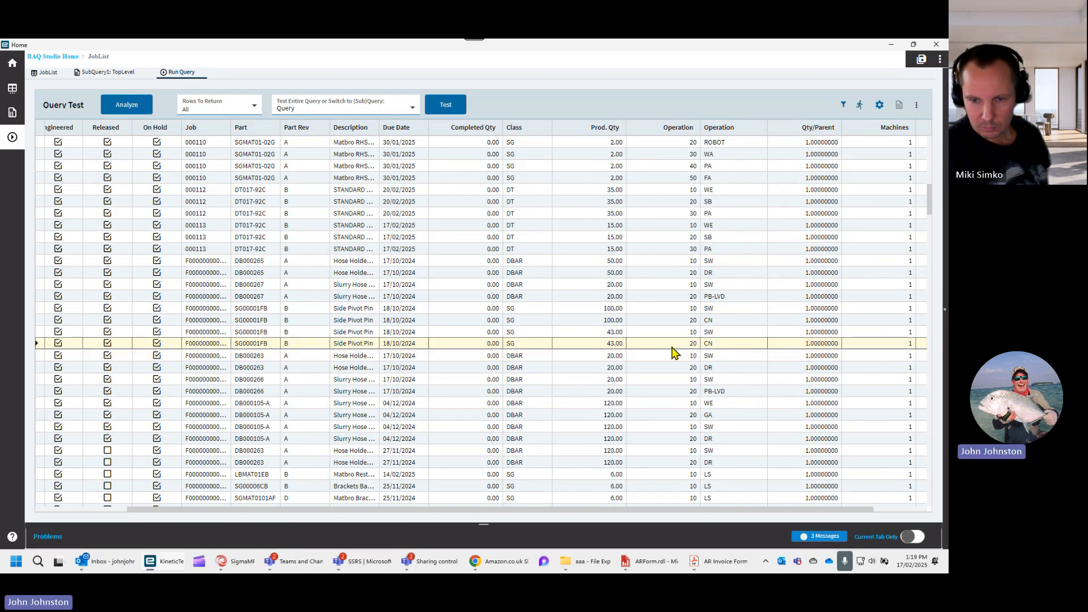
Examine the operation sequences and codes throughout the JobList query's test results.
{"action": "scroll", "coordinate": [704, 365], "scroll_direction": "down", "scroll_amount": 7}
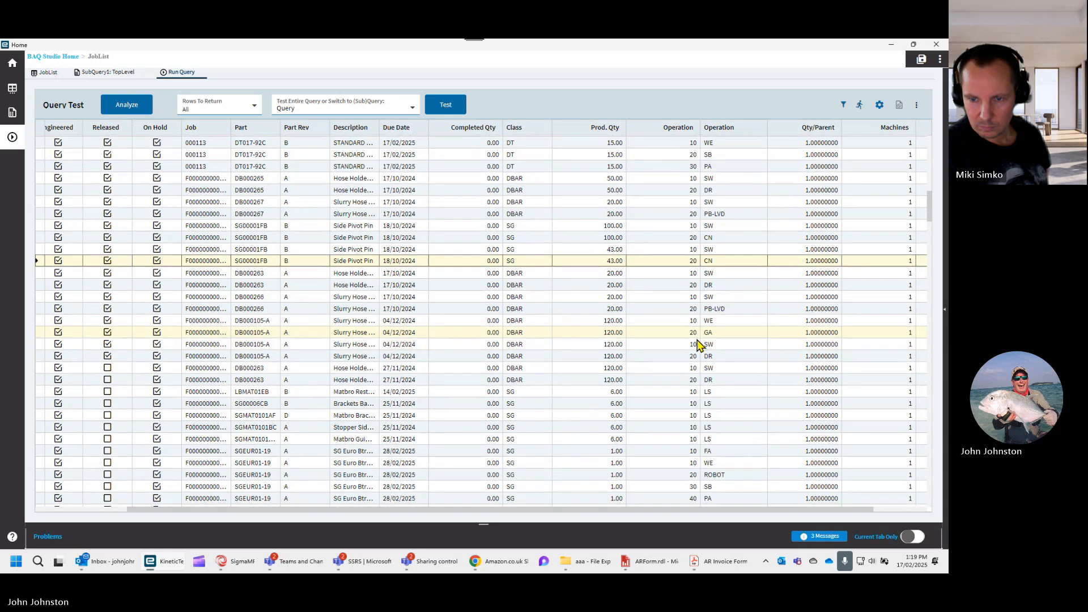
{"action": "scroll", "coordinate": [699, 344], "scroll_direction": "down", "scroll_amount": 10}
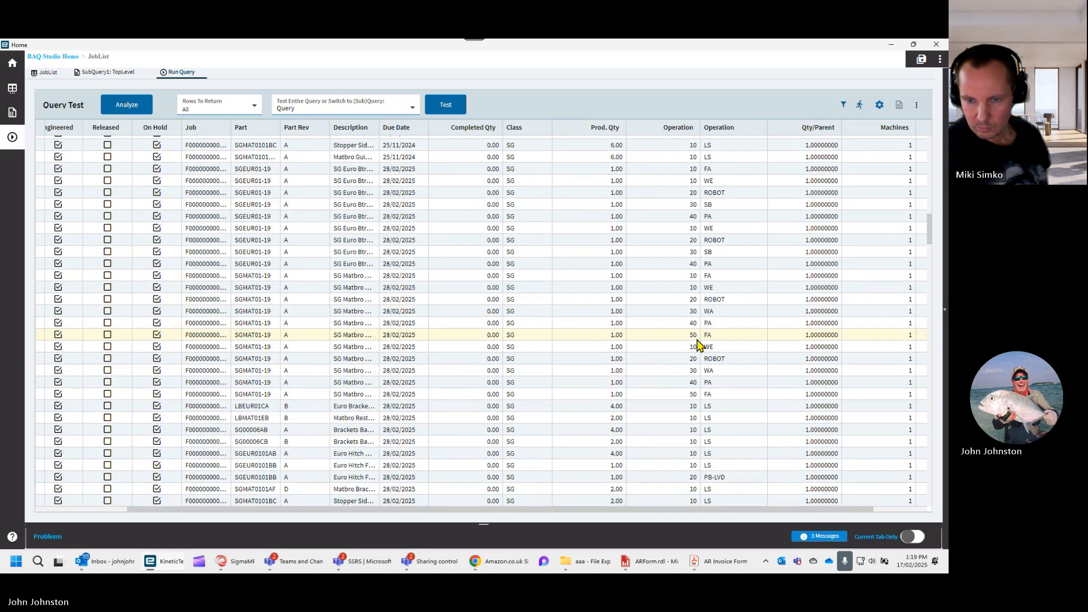
{"action": "scroll", "coordinate": [700, 344], "scroll_direction": "down", "scroll_amount": 7}
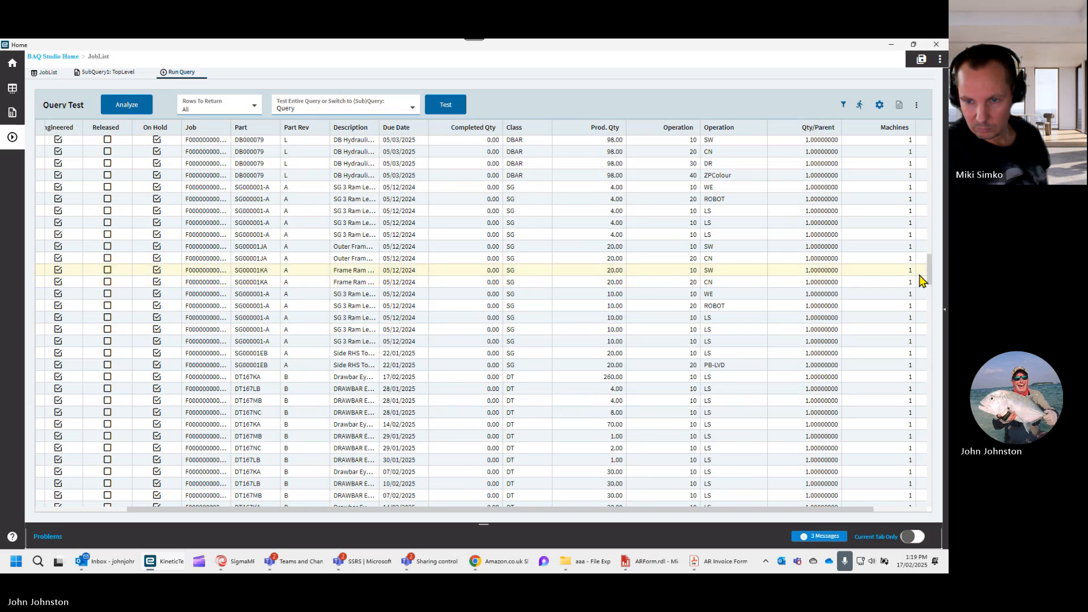
{"action": "left_click_drag", "start_coordinate": [929, 265], "coordinate": [929, 369]}
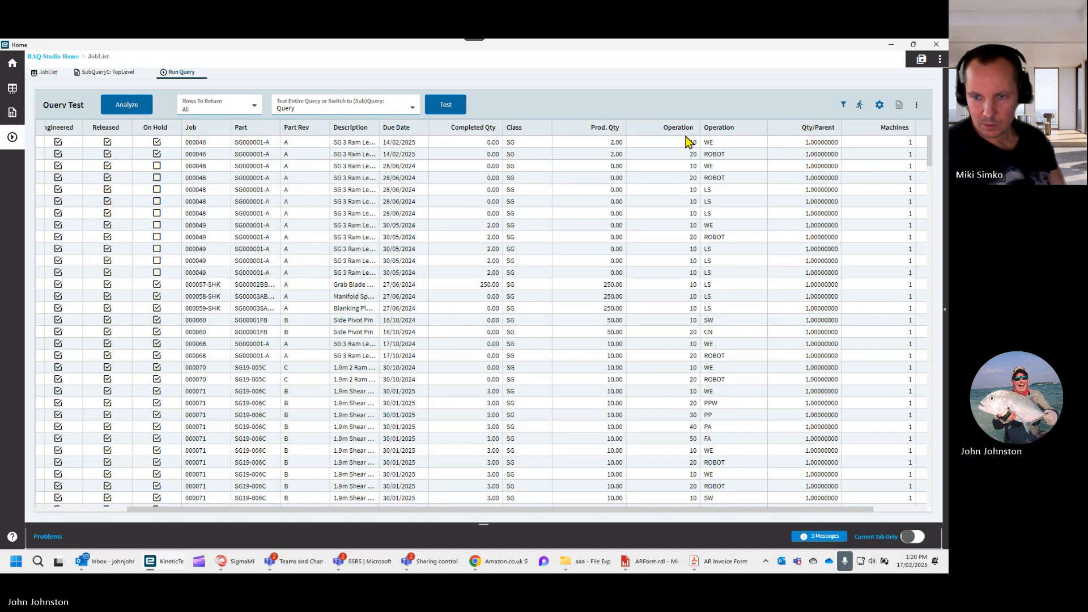
Save the JobList query, then reload the Job List by Department by entering and leaving the home page's edit mode.
{"action": "left_click", "coordinate": [918, 61]}
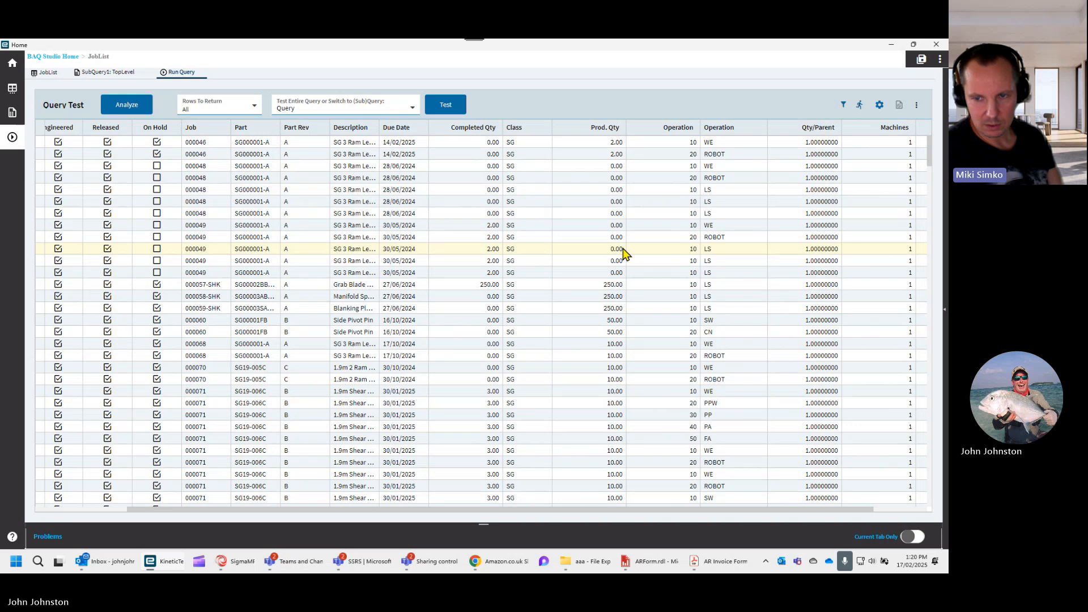
{"action": "left_click", "coordinate": [891, 45]}
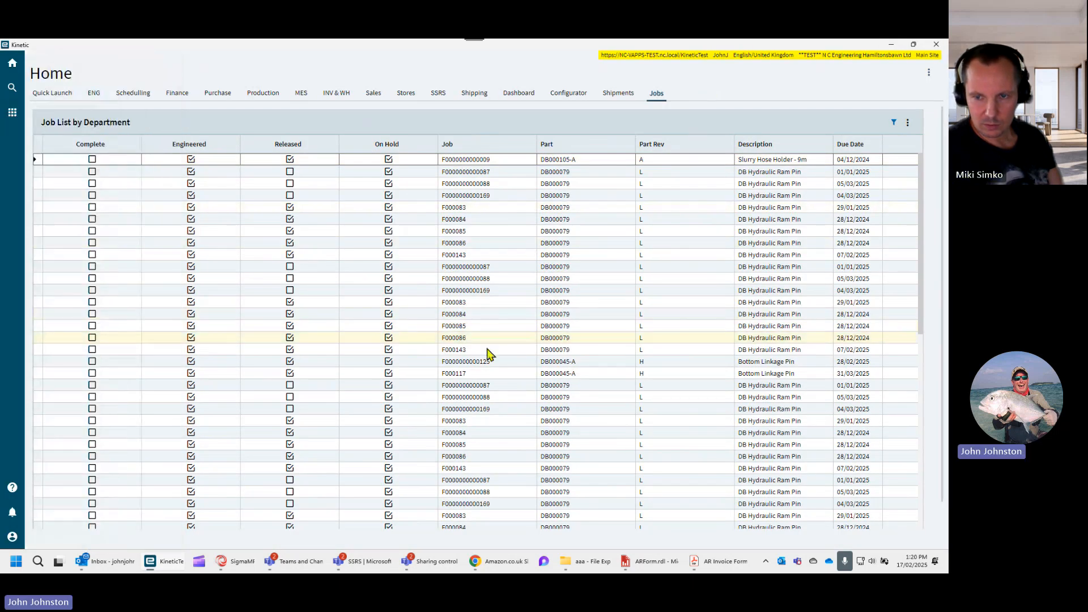
{"action": "left_click", "coordinate": [929, 73]}
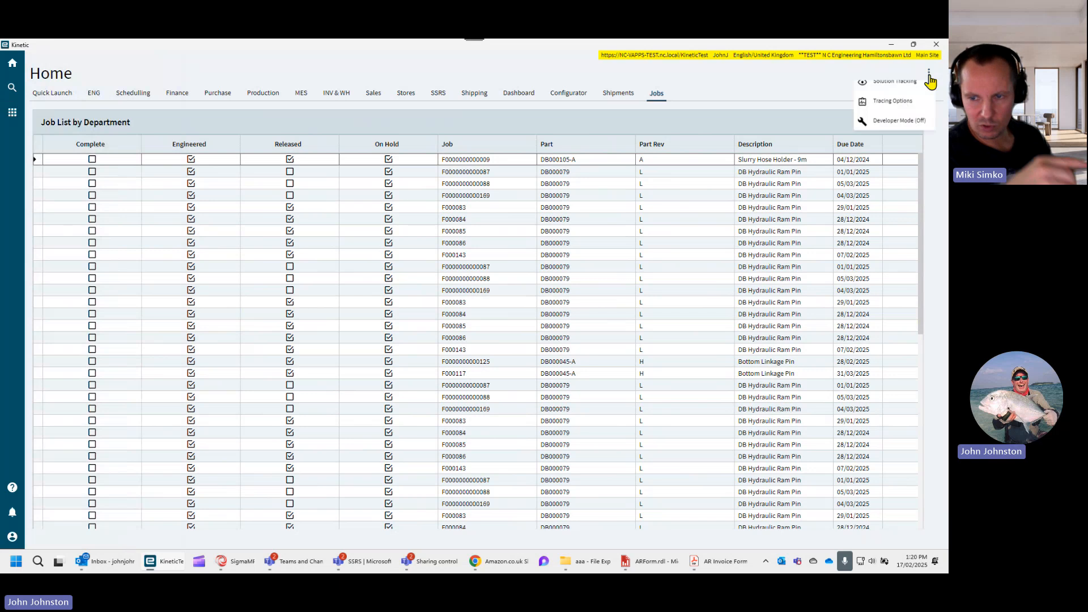
{"action": "left_click", "coordinate": [898, 102]}
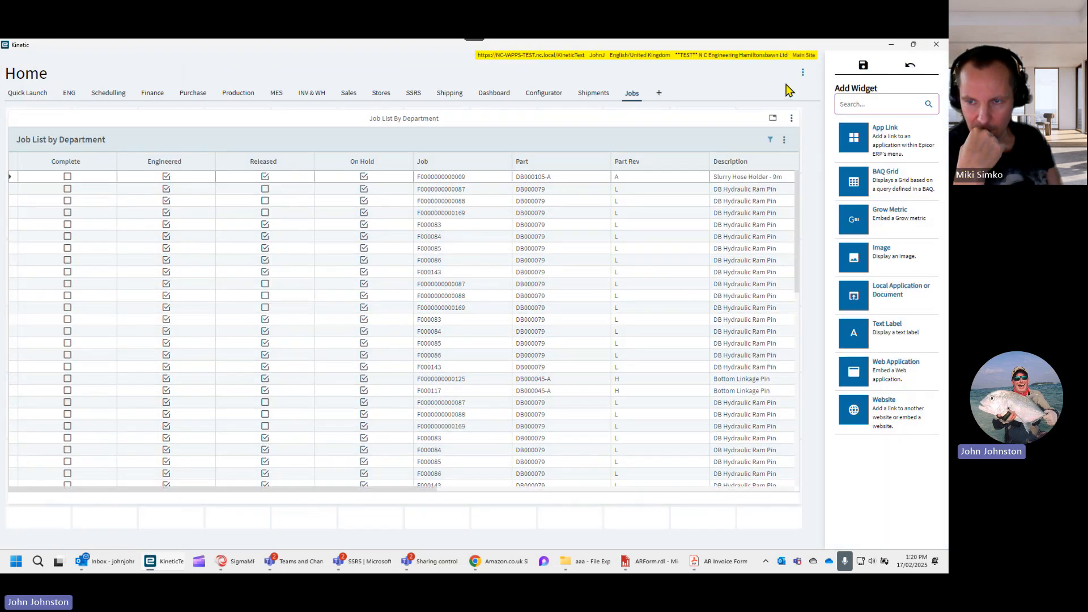
{"action": "left_click", "coordinate": [892, 68]}
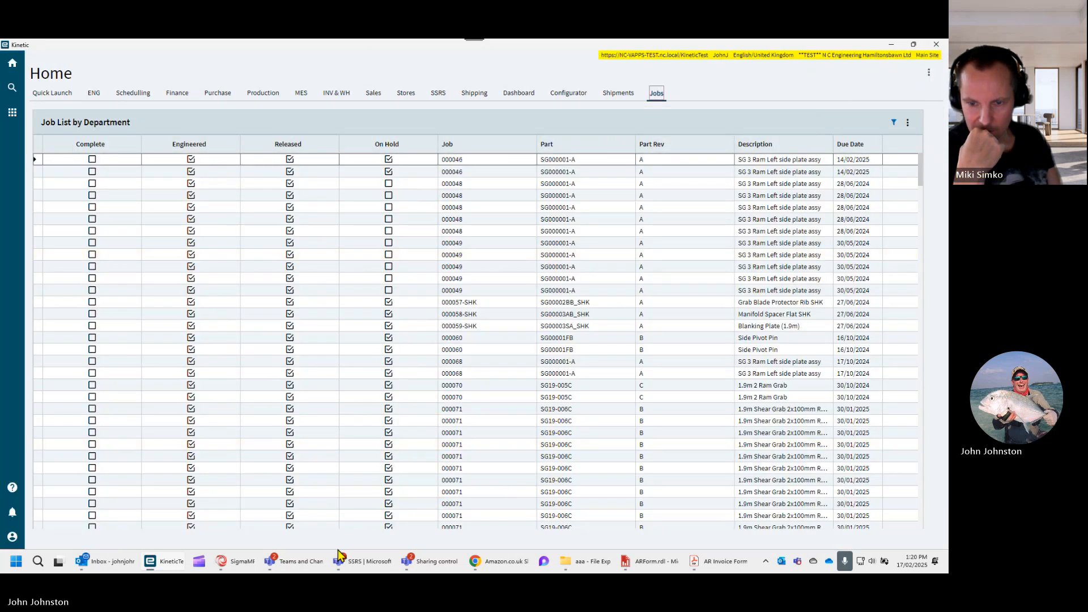
Move the Operation column between Part and Part Rev in the Job List by Department.
{"action": "scroll", "coordinate": [634, 395], "scroll_direction": "right", "scroll_amount": 2}
{"action": "scroll", "coordinate": [633, 395], "scroll_direction": "right", "scroll_amount": 10}
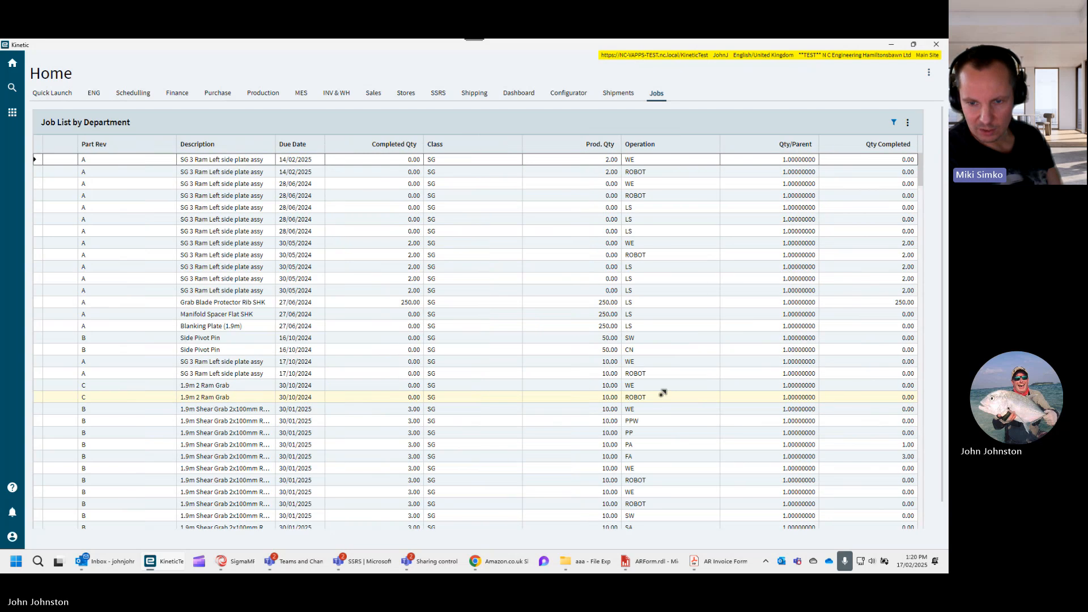
{"action": "scroll", "coordinate": [657, 399], "scroll_direction": "left", "scroll_amount": 12}
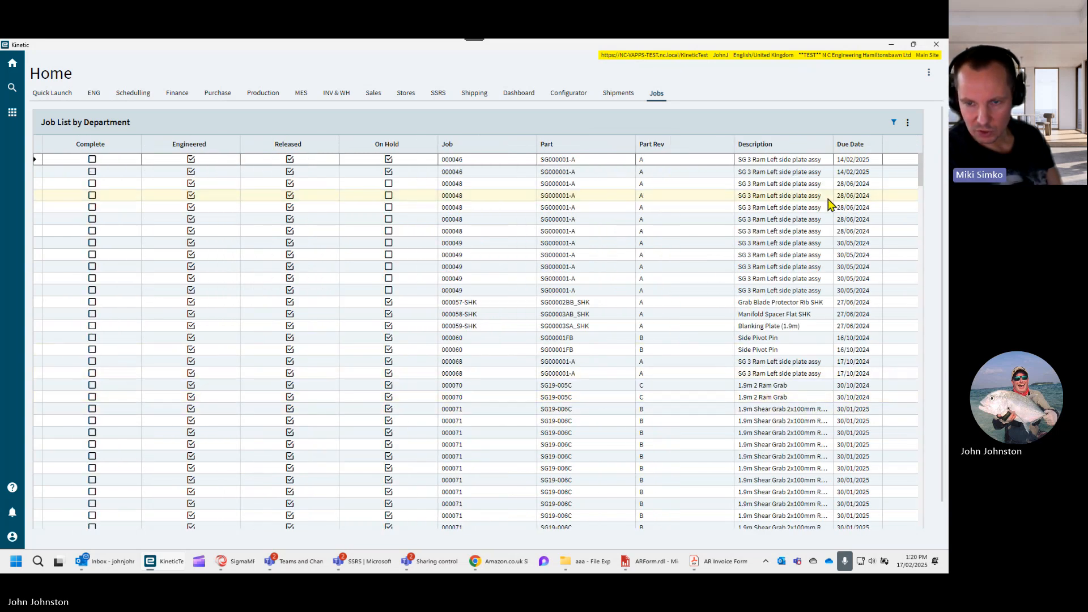
{"action": "scroll", "coordinate": [744, 263], "scroll_direction": "right", "scroll_amount": 1}
{"action": "scroll", "coordinate": [744, 263], "scroll_direction": "right", "scroll_amount": 8}
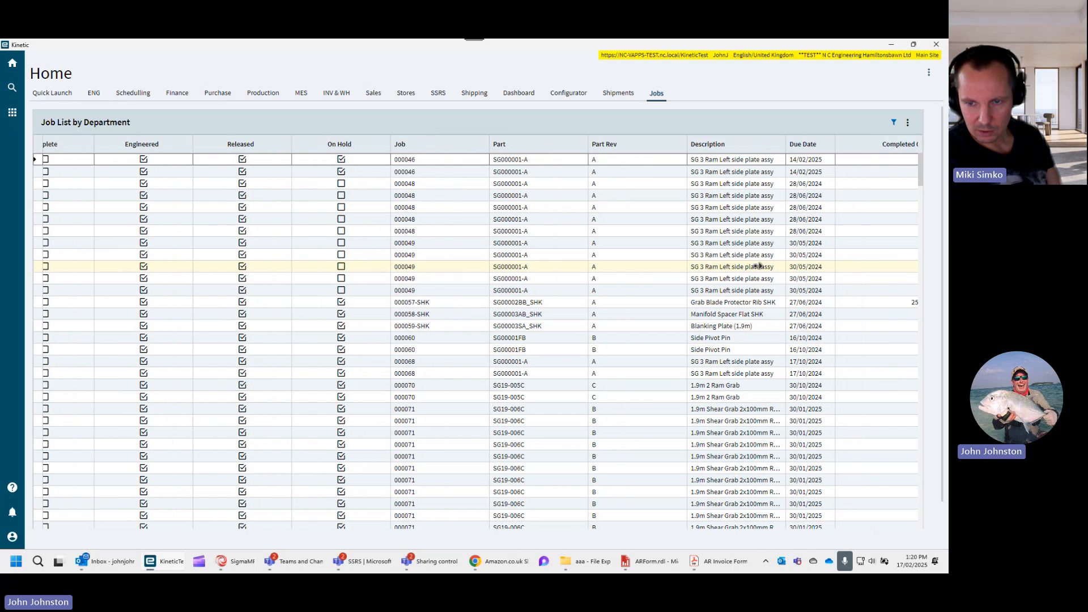
{"action": "scroll", "coordinate": [768, 267], "scroll_direction": "right", "scroll_amount": 2}
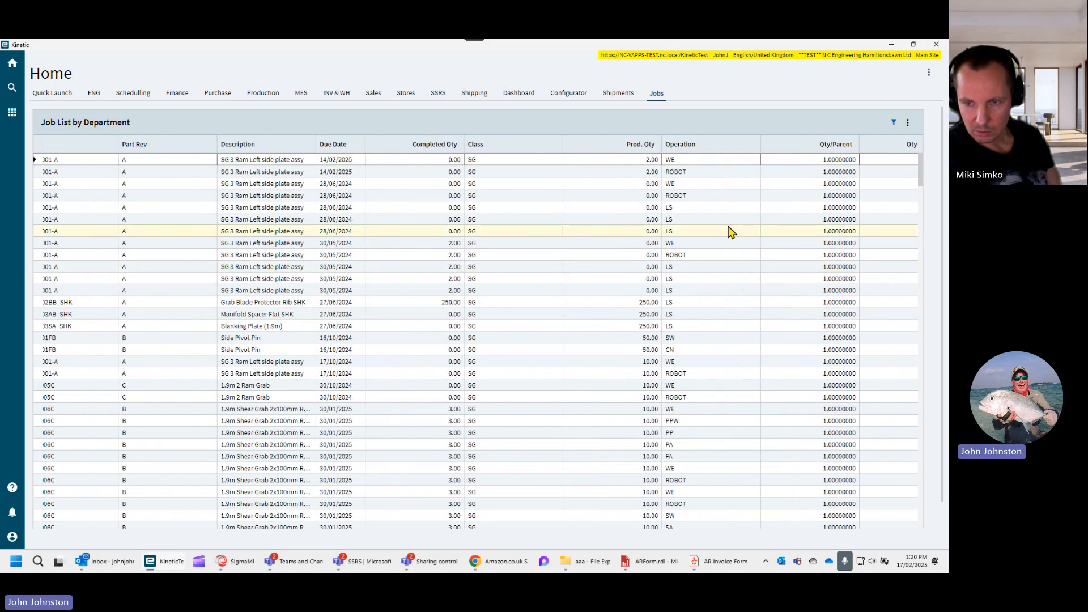
{"action": "left_click_drag", "start_coordinate": [719, 151], "coordinate": [203, 152]}
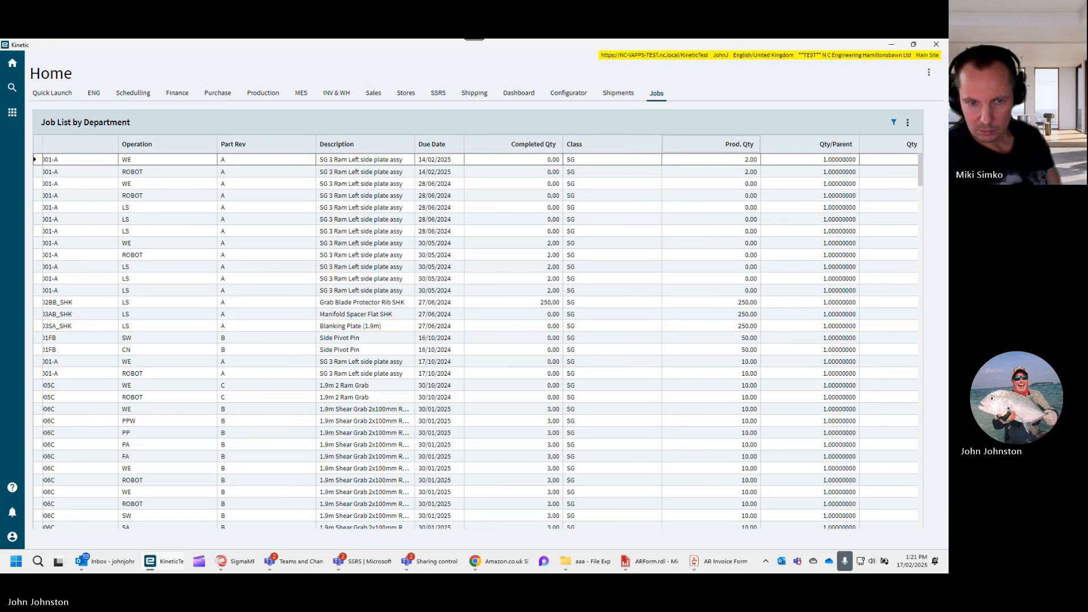
{"action": "scroll", "coordinate": [457, 444], "scroll_direction": "left", "scroll_amount": 10}
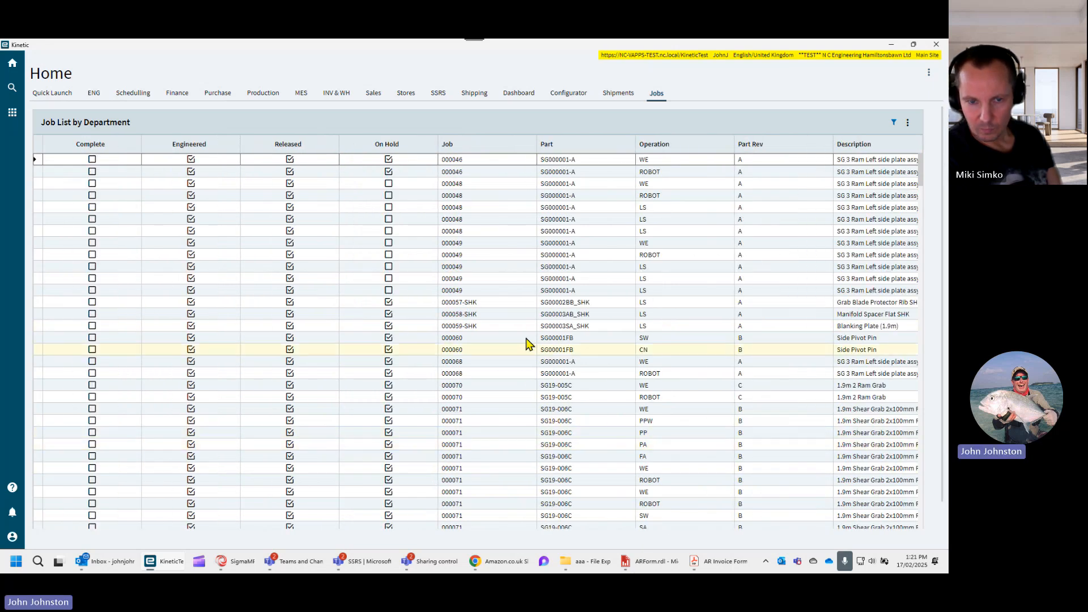
Show the grid's filter row and filter the Operation column for "sw".
{"action": "left_click", "coordinate": [894, 122]}
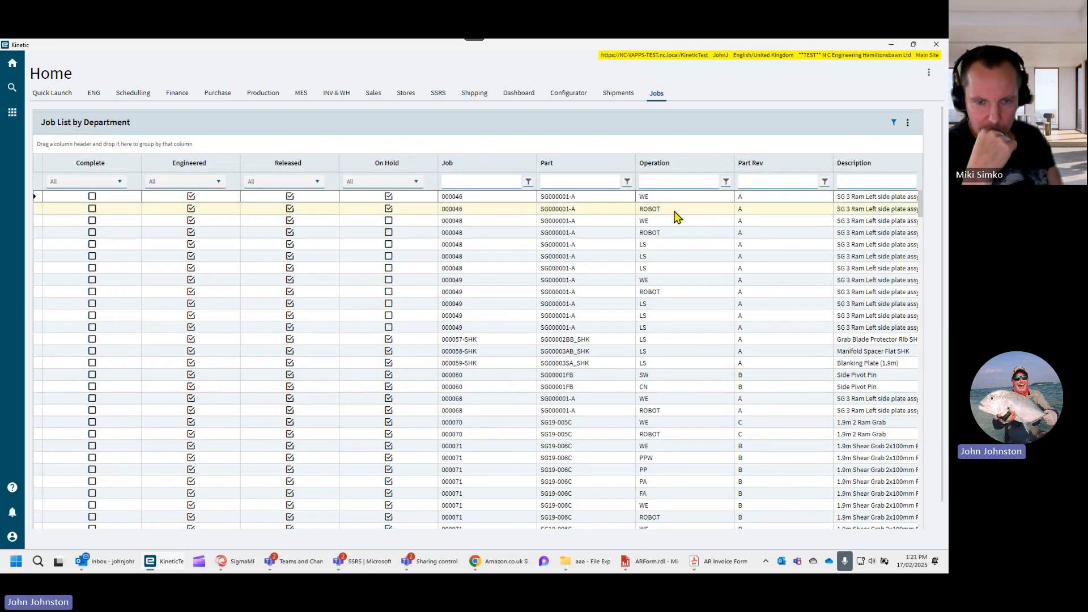
{"action": "left_click", "coordinate": [725, 182]}
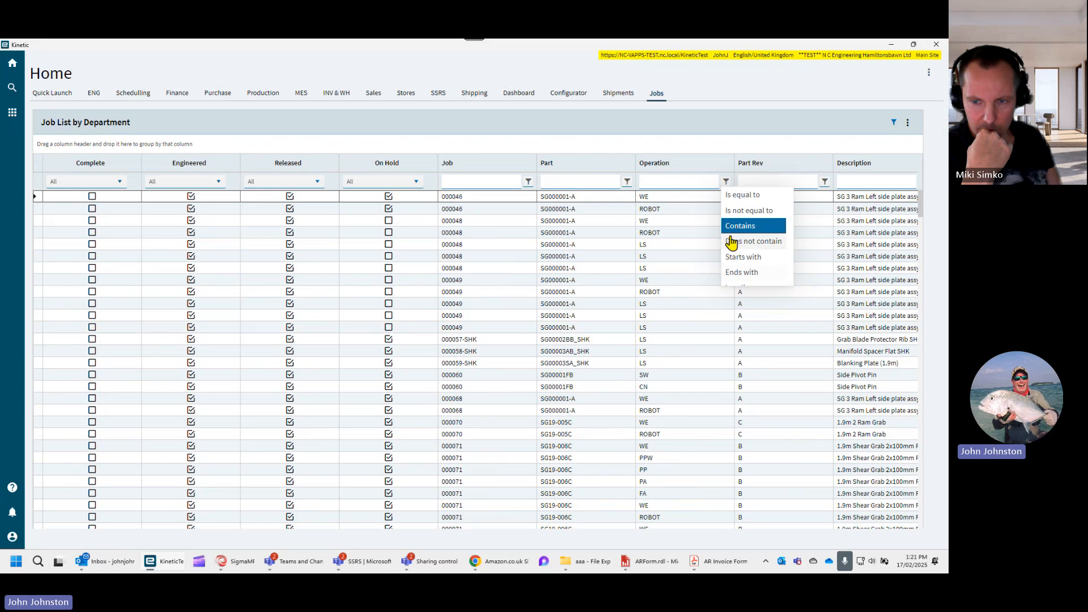
{"action": "scroll", "coordinate": [739, 248], "scroll_direction": "down", "scroll_amount": 2}
{"action": "left_click", "coordinate": [691, 182]}
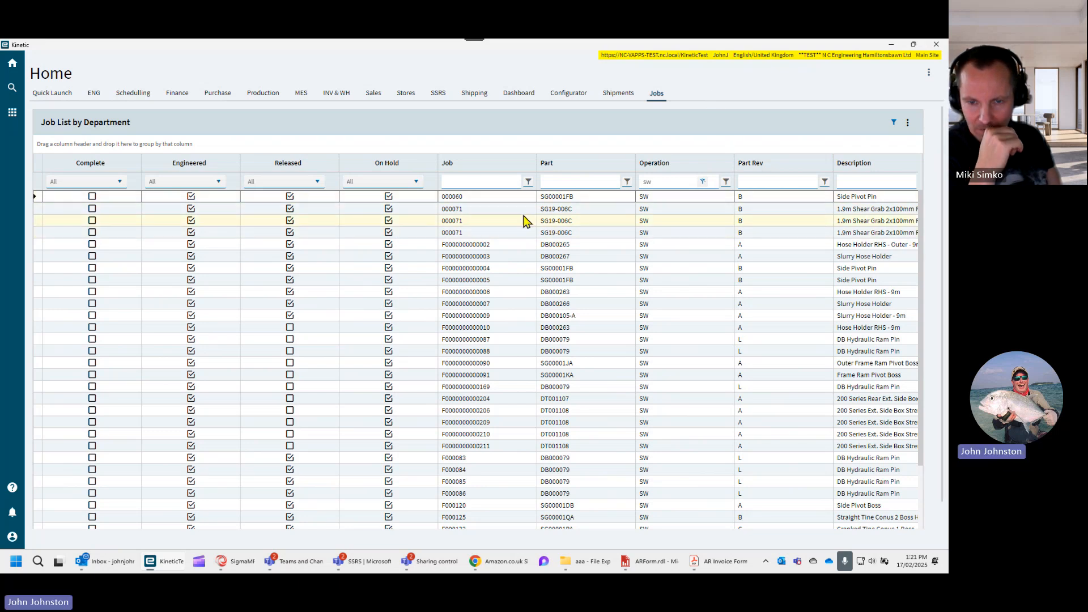
Examine the filtered SW jobs, including their parts, due dates, production quantities and completed quantities.
{"action": "scroll", "coordinate": [566, 261], "scroll_direction": "down", "scroll_amount": 2}
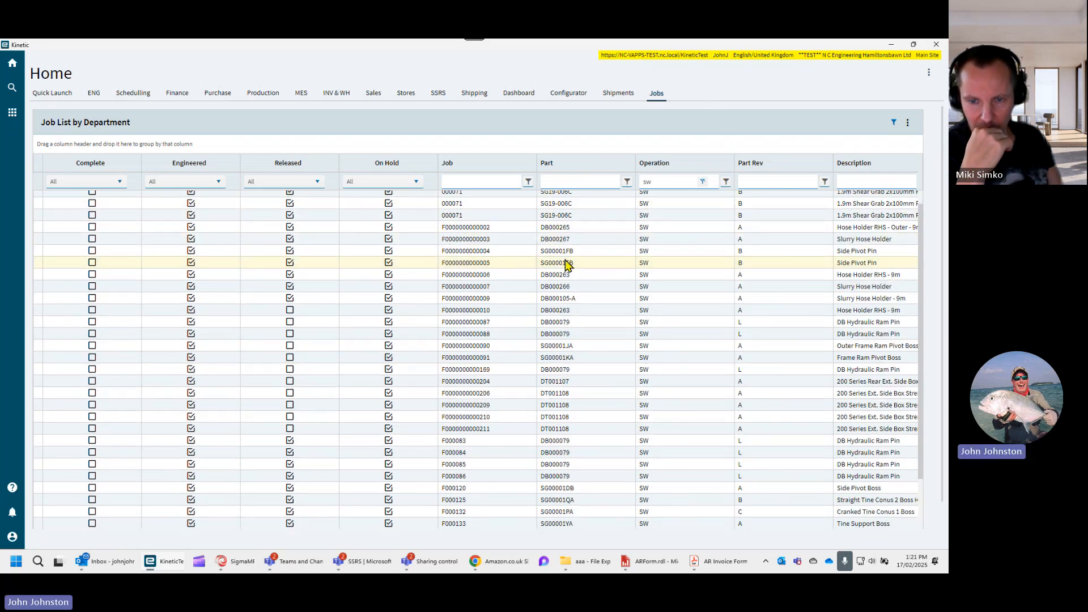
{"action": "scroll", "coordinate": [567, 265], "scroll_direction": "down", "scroll_amount": 1}
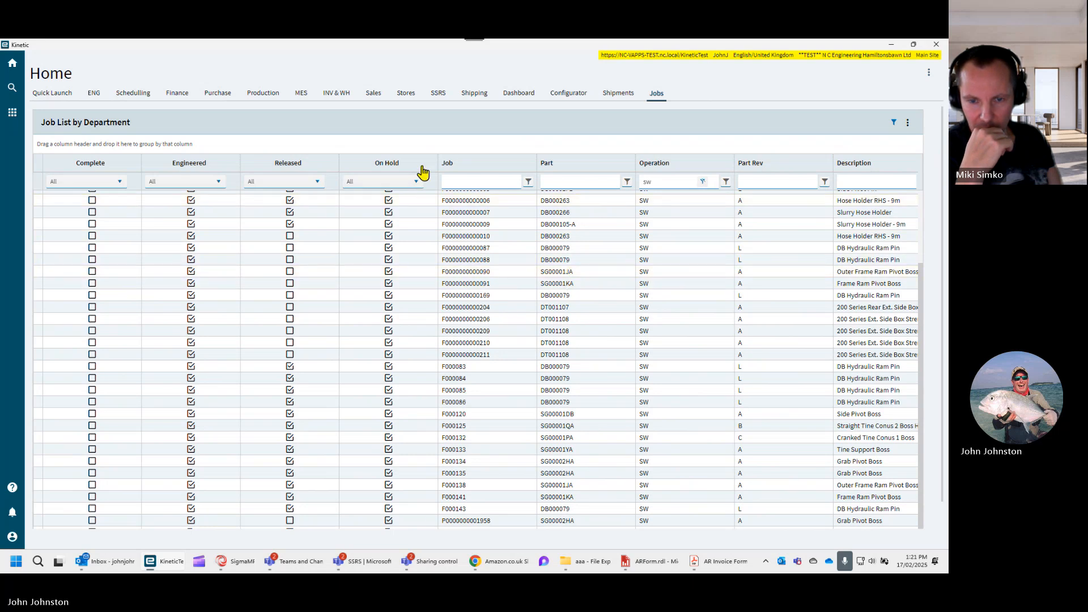
{"action": "scroll", "coordinate": [623, 460], "scroll_direction": "right", "scroll_amount": 8}
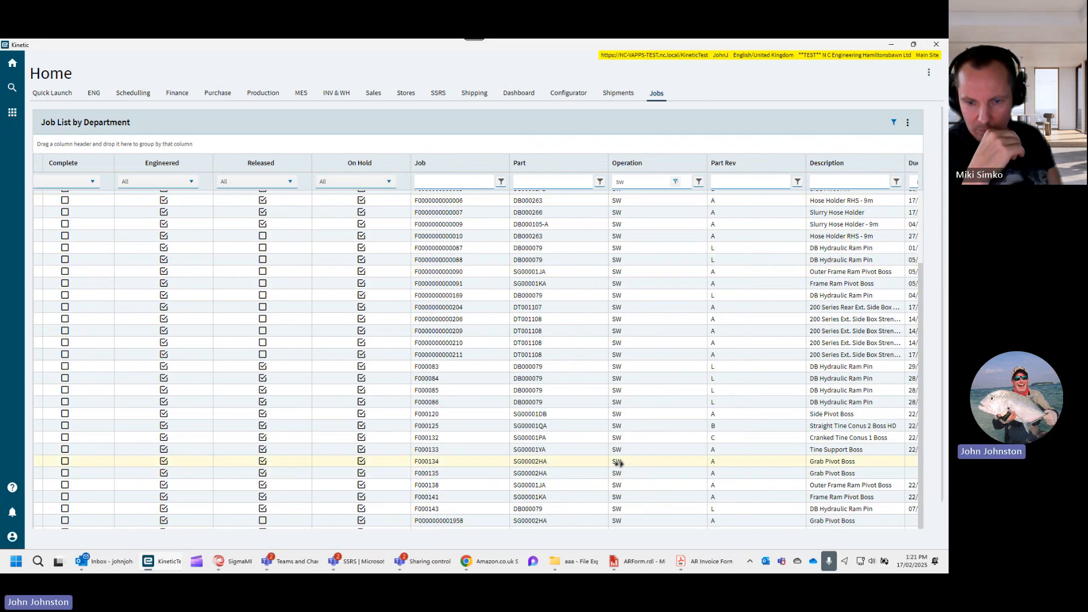
{"action": "scroll", "coordinate": [646, 462], "scroll_direction": "right", "scroll_amount": 2}
{"action": "scroll", "coordinate": [680, 272], "scroll_direction": "up", "scroll_amount": 4}
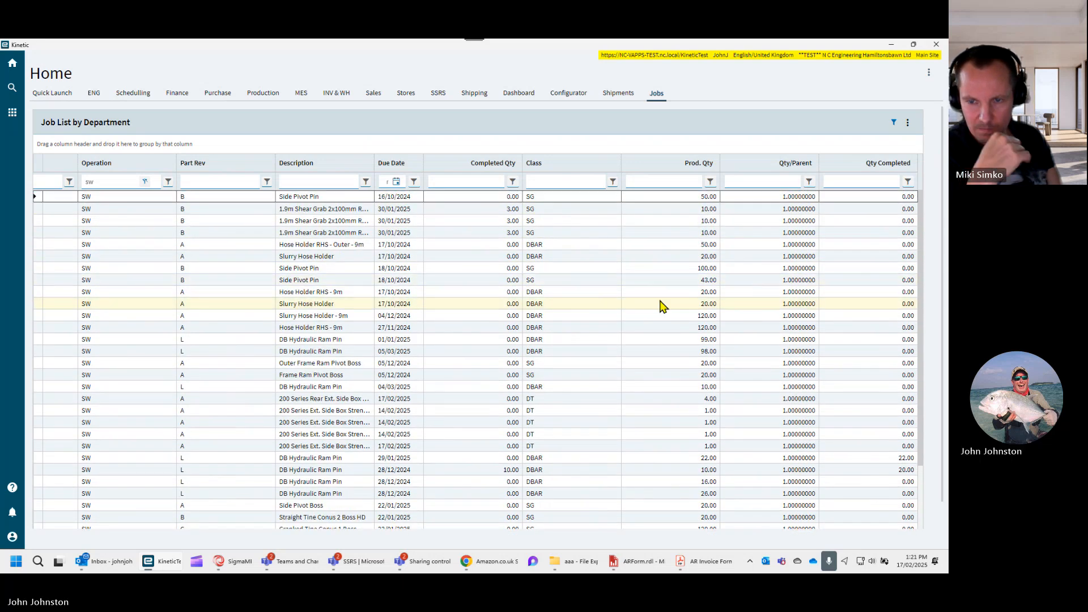
{"action": "scroll", "coordinate": [592, 447], "scroll_direction": "left", "scroll_amount": 10}
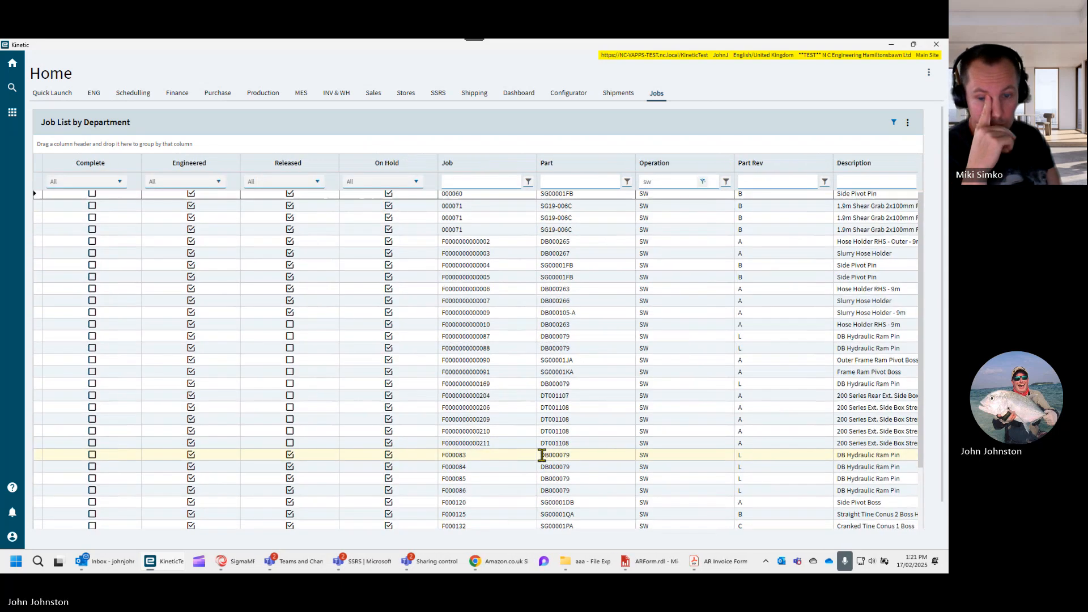
{"action": "scroll", "coordinate": [585, 448], "scroll_direction": "right", "scroll_amount": 6}
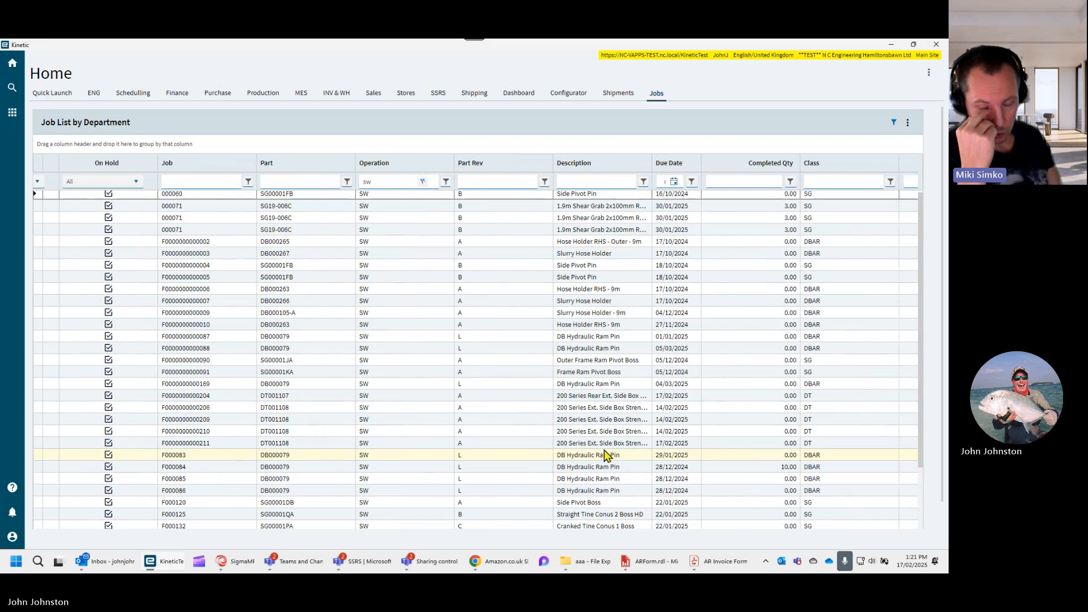
{"action": "scroll", "coordinate": [641, 450], "scroll_direction": "right", "scroll_amount": 4}
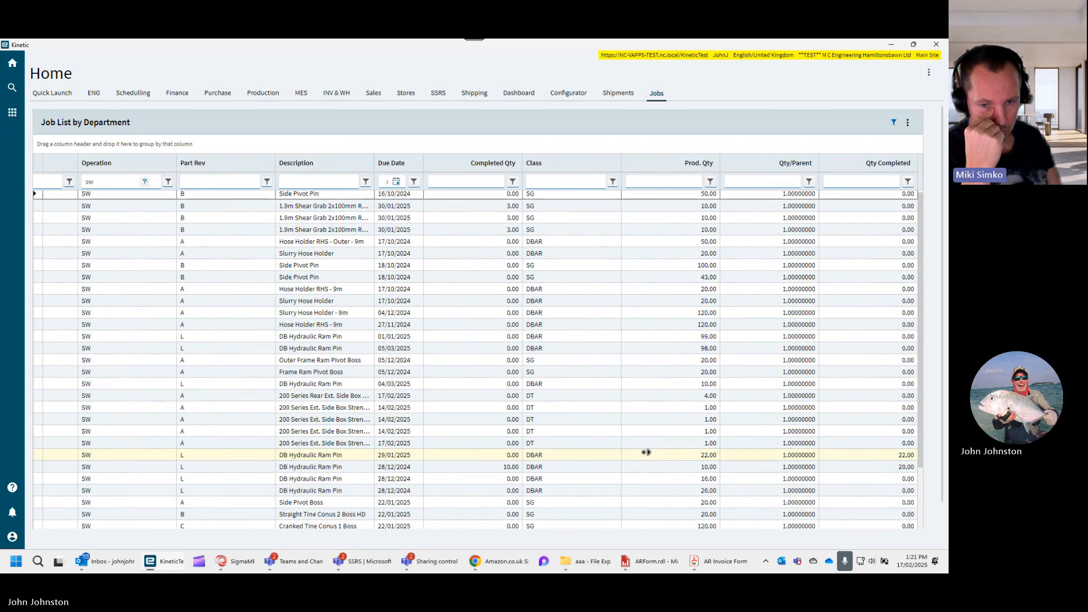
{"action": "scroll", "coordinate": [601, 442], "scroll_direction": "left", "scroll_amount": 5}
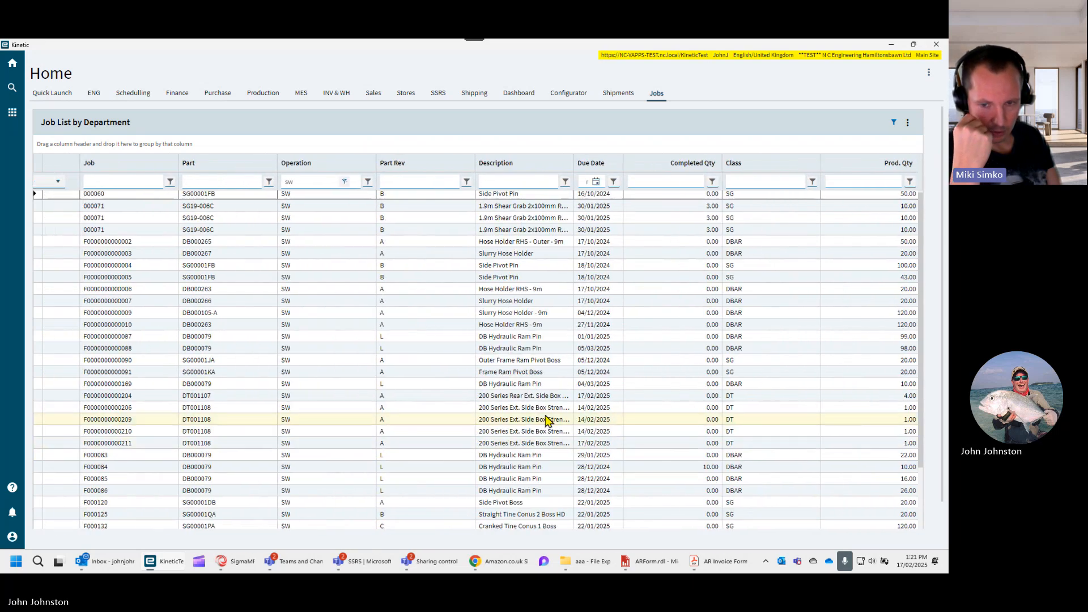
{"action": "scroll", "coordinate": [497, 417], "scroll_direction": "left", "scroll_amount": 2}
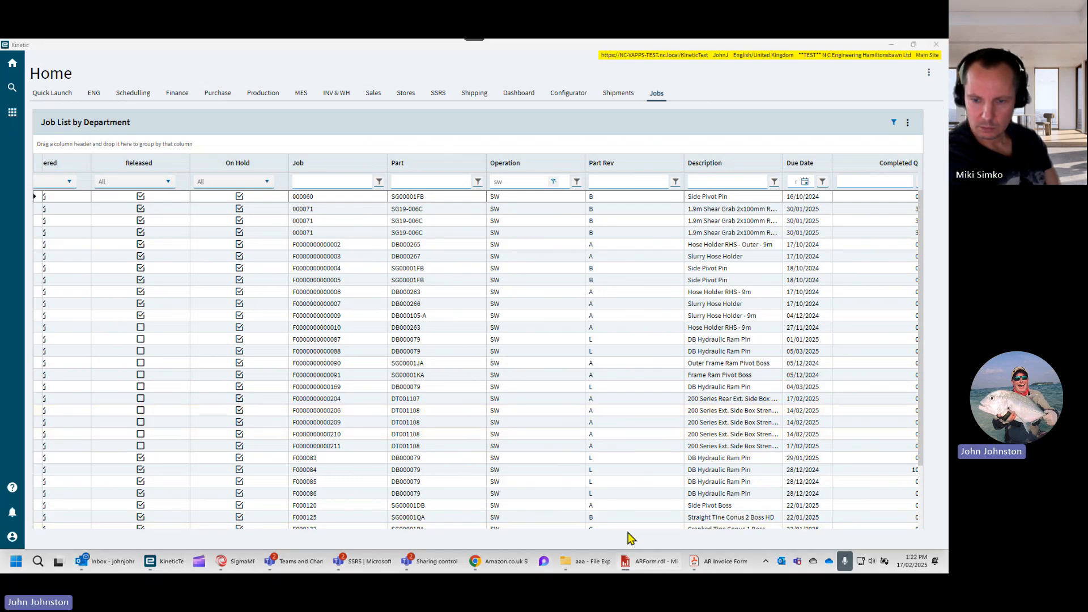
Switch to Microsoft Report Builder and close the ARForm.rdl report there.
{"action": "left_click", "coordinate": [653, 561]}
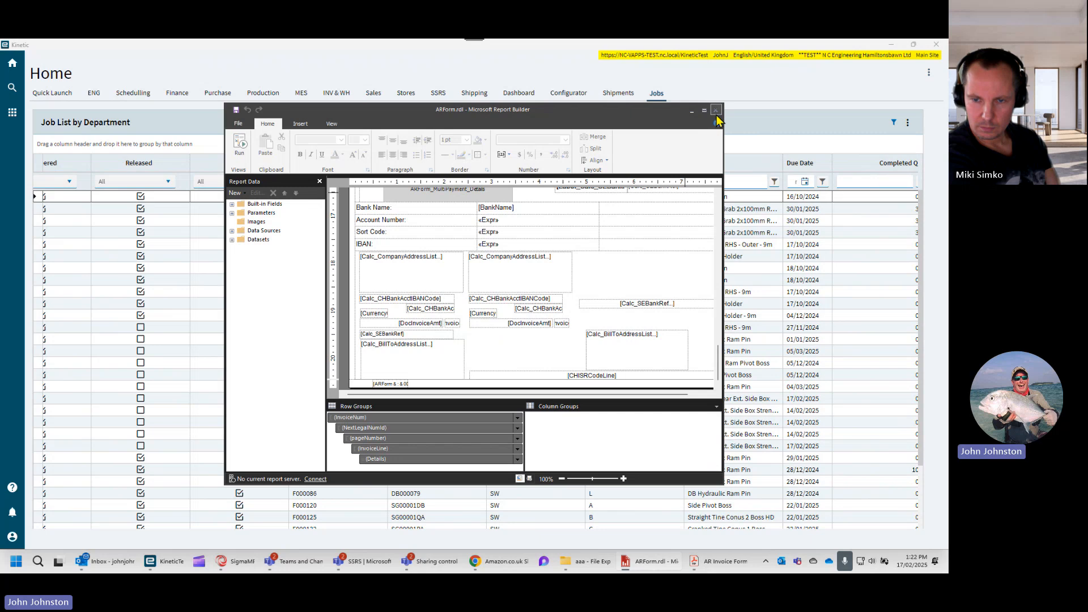
{"action": "left_click", "coordinate": [717, 110]}
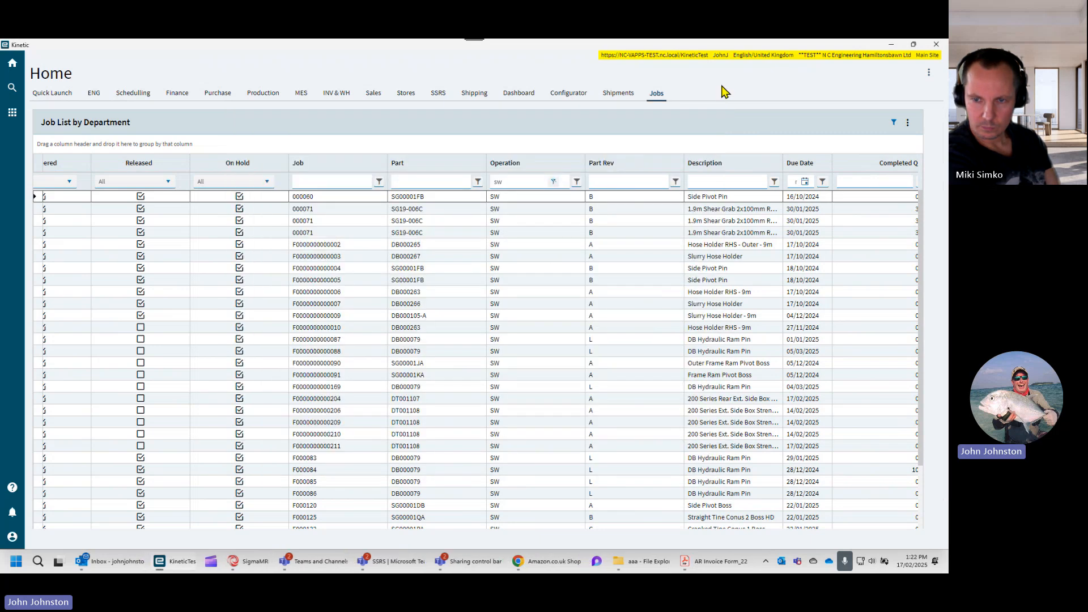